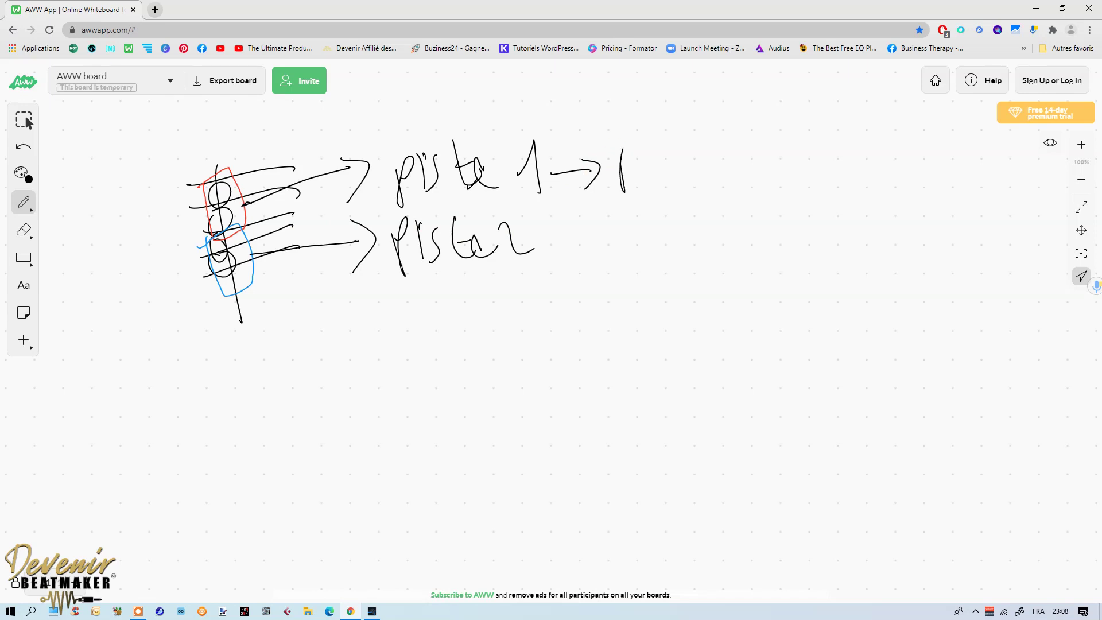
# Step: Handwrite "PIANO" beside piste 1, and add an arrow with "VIOLONS" beside piste 2
pyautogui.moveTo(656, 171); pyautogui.dragTo(666, 168)
pyautogui.moveTo(679, 145); pyautogui.dragTo(679, 189)
pyautogui.moveTo(716, 148); pyautogui.dragTo(717, 151)
pyautogui.moveTo(558, 249); pyautogui.dragTo(597, 240)
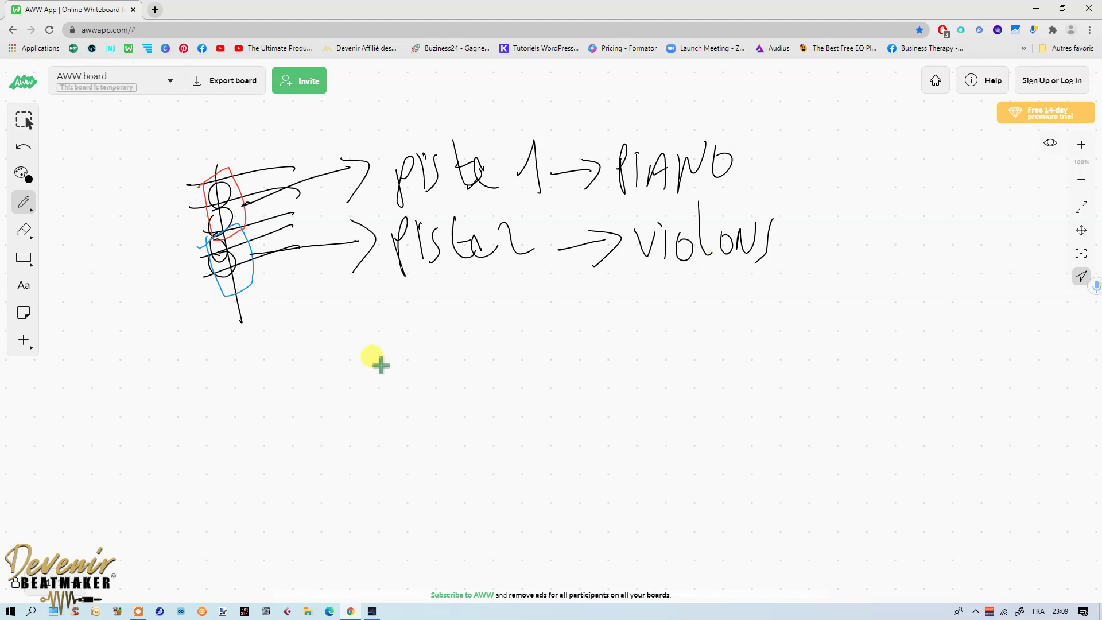
# Step: Switch to Studio One and enlarge the note editor so that all the chord notes are visible
pyautogui.click(372, 608)
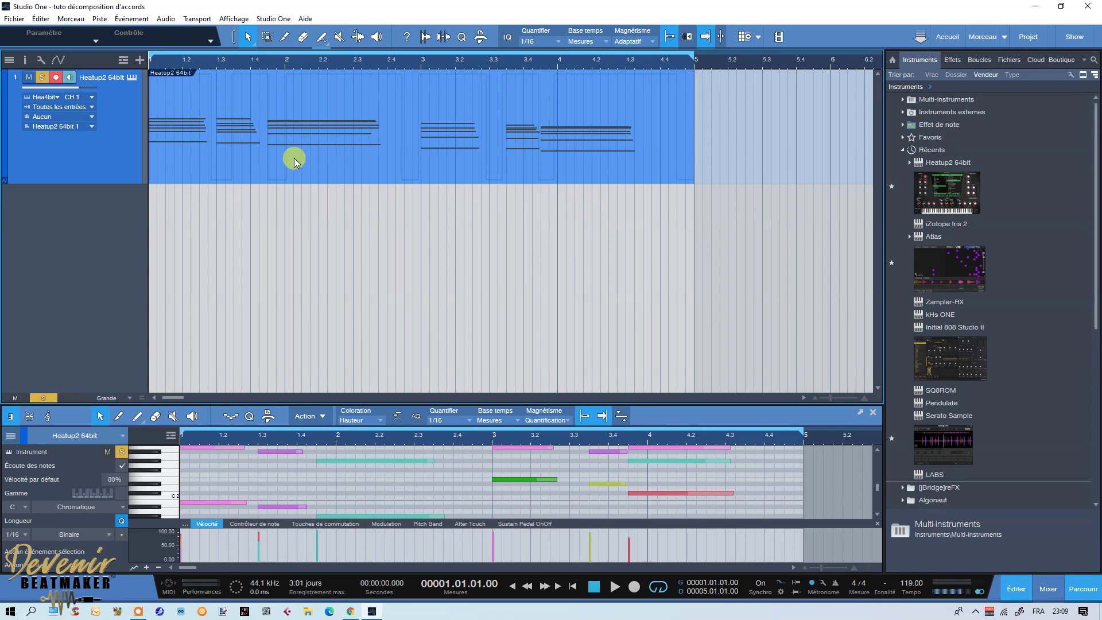
pyautogui.scroll(1, 230, 258)
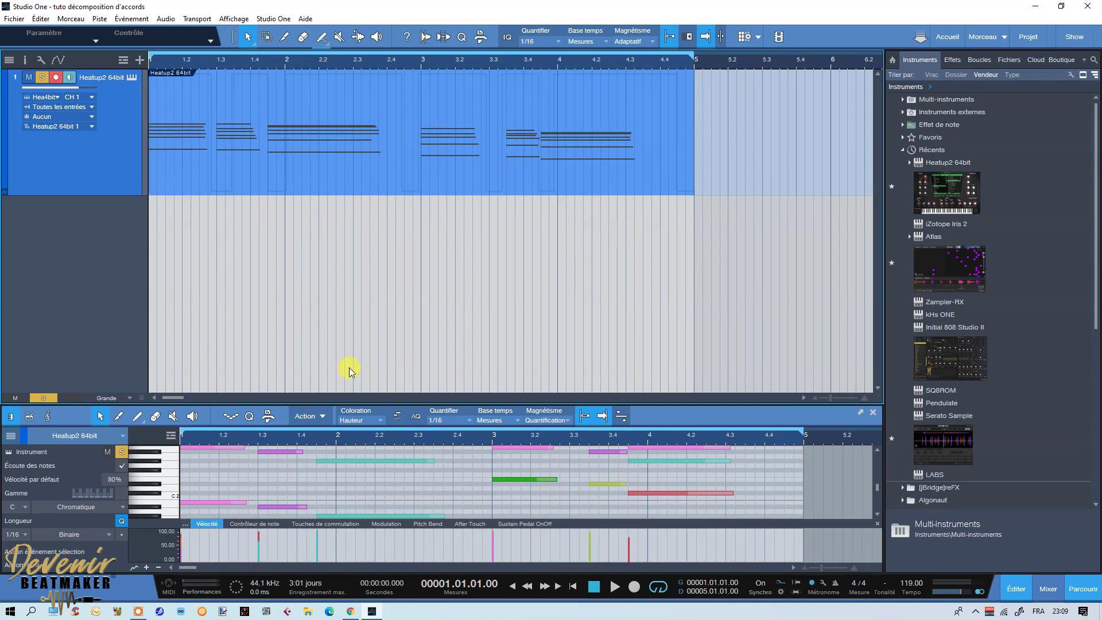
pyautogui.moveTo(336, 399); pyautogui.dragTo(336, 173)
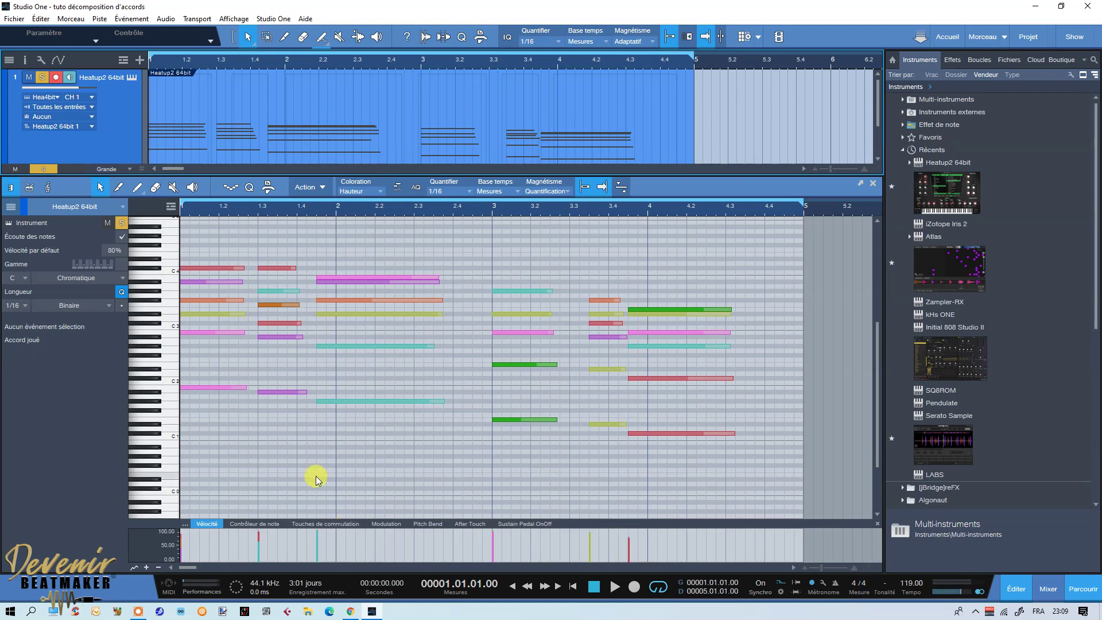
# Step: Play back the chord part and set the Heatup2 64bit track's volume to -5.2
pyautogui.click(596, 588)
pyautogui.click(610, 587)
pyautogui.click(79, 89)
pyautogui.moveTo(78, 89); pyautogui.dragTo(74, 81)
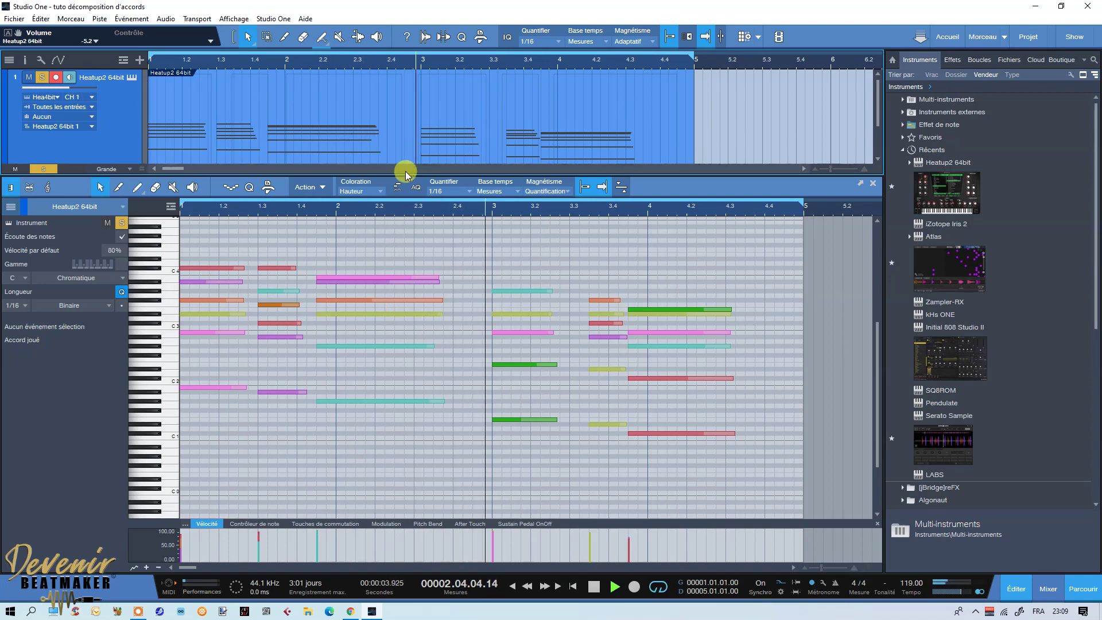
pyautogui.moveTo(406, 170); pyautogui.dragTo(405, 227)
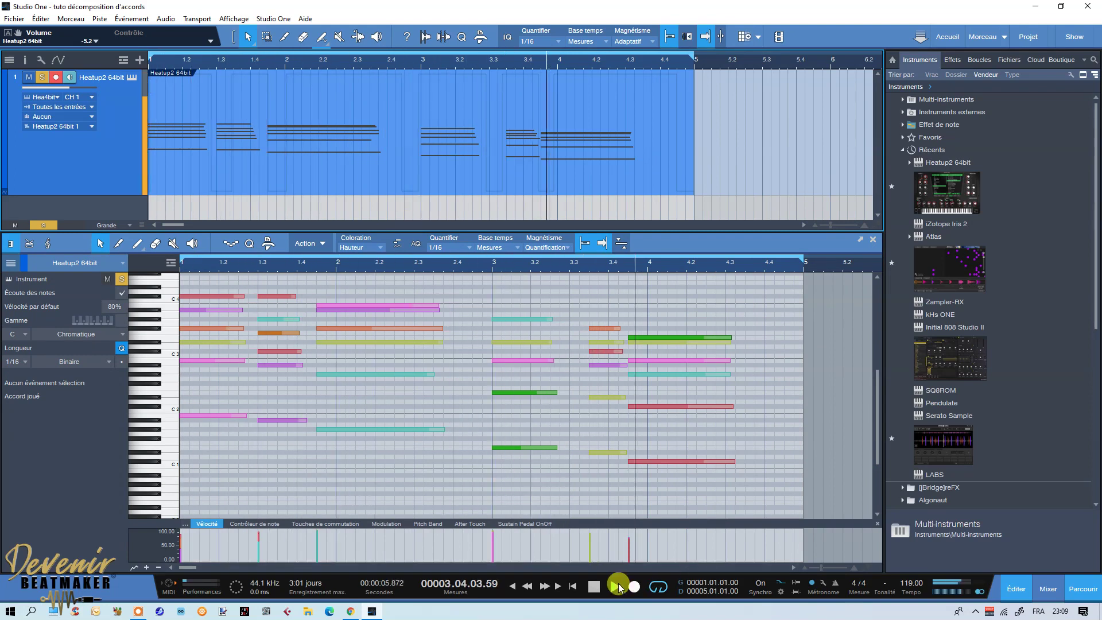
pyautogui.press('space')
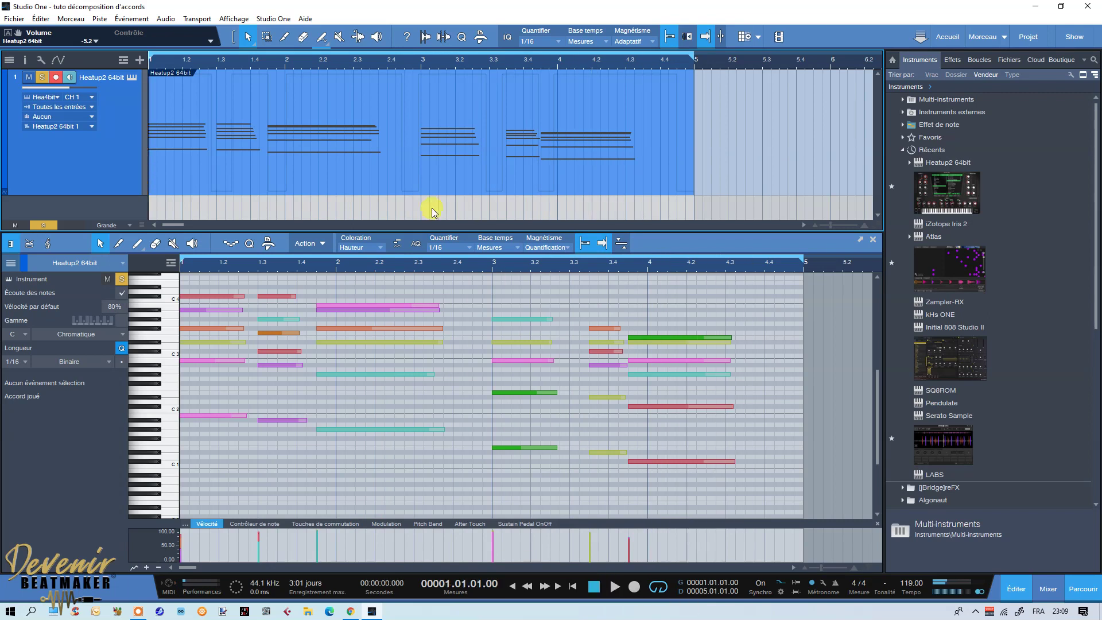
# Step: Make a complete duplicate of the Heatup2 64bit track, including its chord part and instrument
pyautogui.moveTo(188, 224); pyautogui.dragTo(192, 312)
pyautogui.rightClick(125, 179)
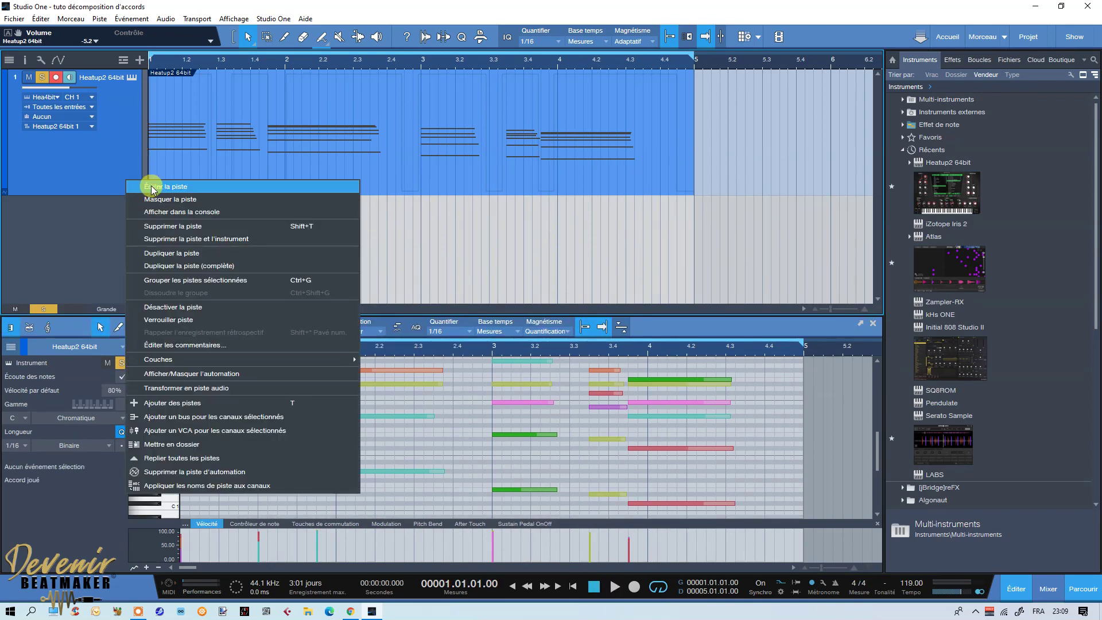
pyautogui.click(172, 266)
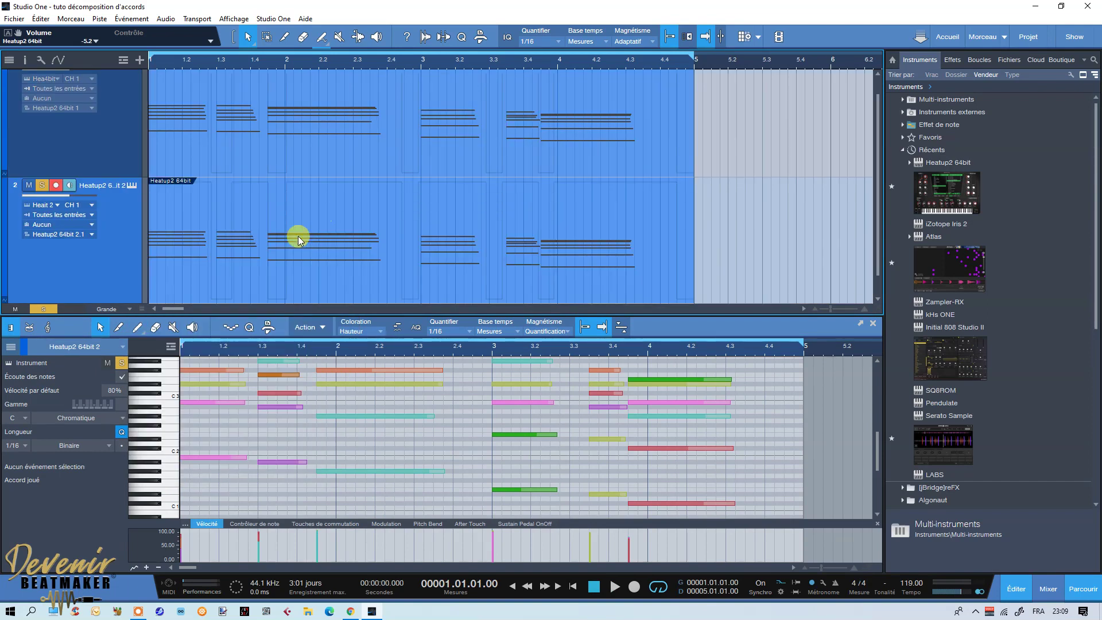
# Step: Color the duplicated track's chord part pink
pyautogui.rightClick(317, 236)
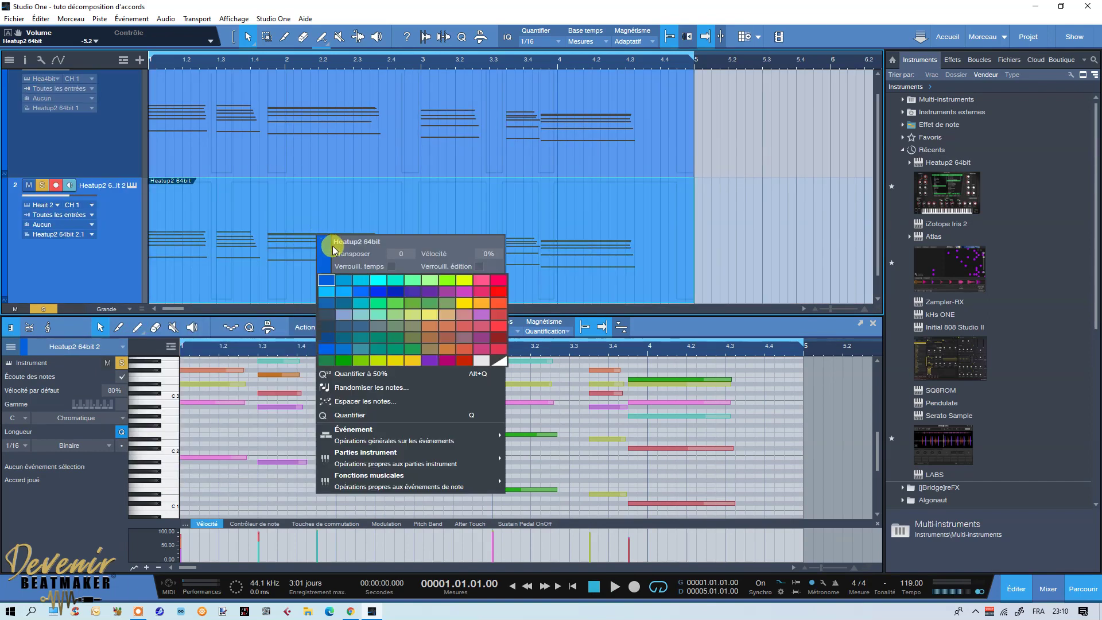
pyautogui.click(481, 279)
pyautogui.click(746, 273)
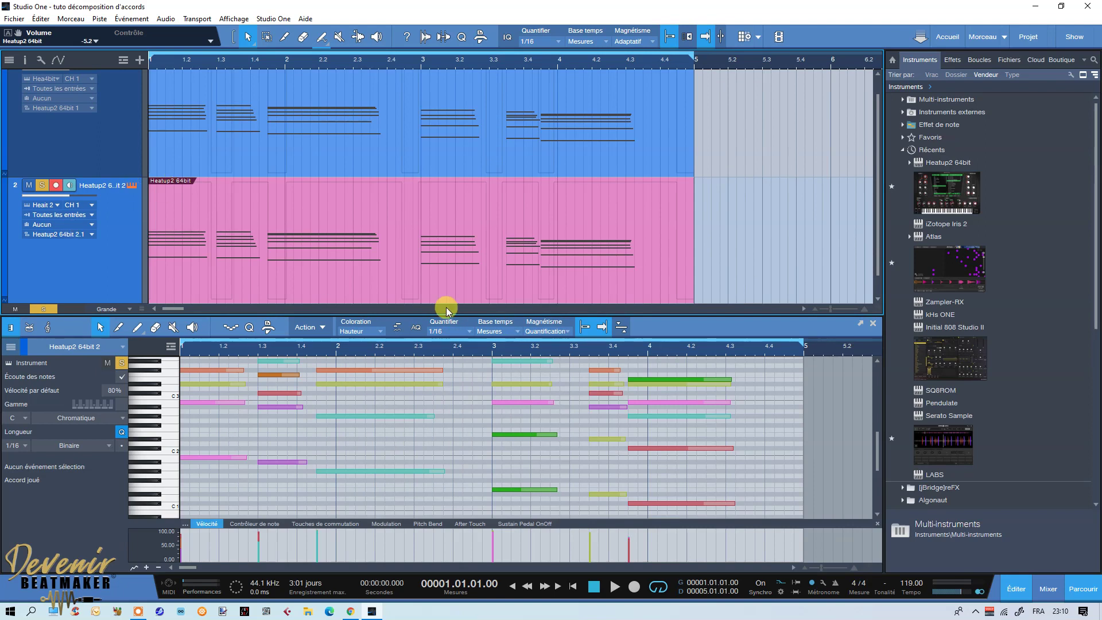
# Step: Open the duplicated track's Heatup2 instrument and load the [T.O.D.] BOOST preset from the PLUCKS type
pyautogui.doubleClick(428, 290)
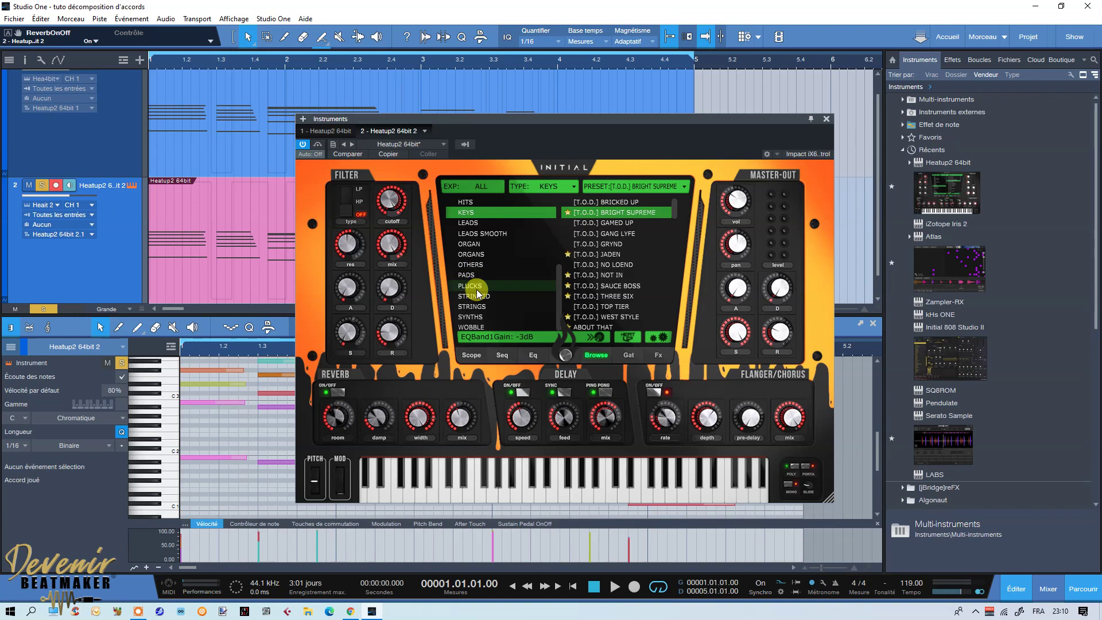
pyautogui.click(469, 286)
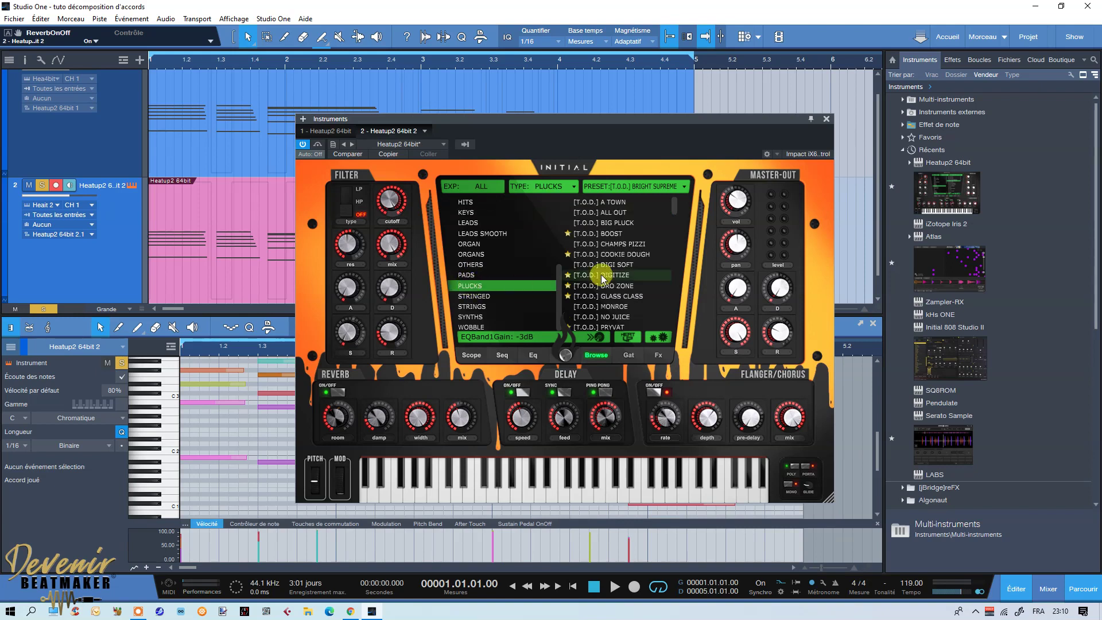
pyautogui.click(603, 234)
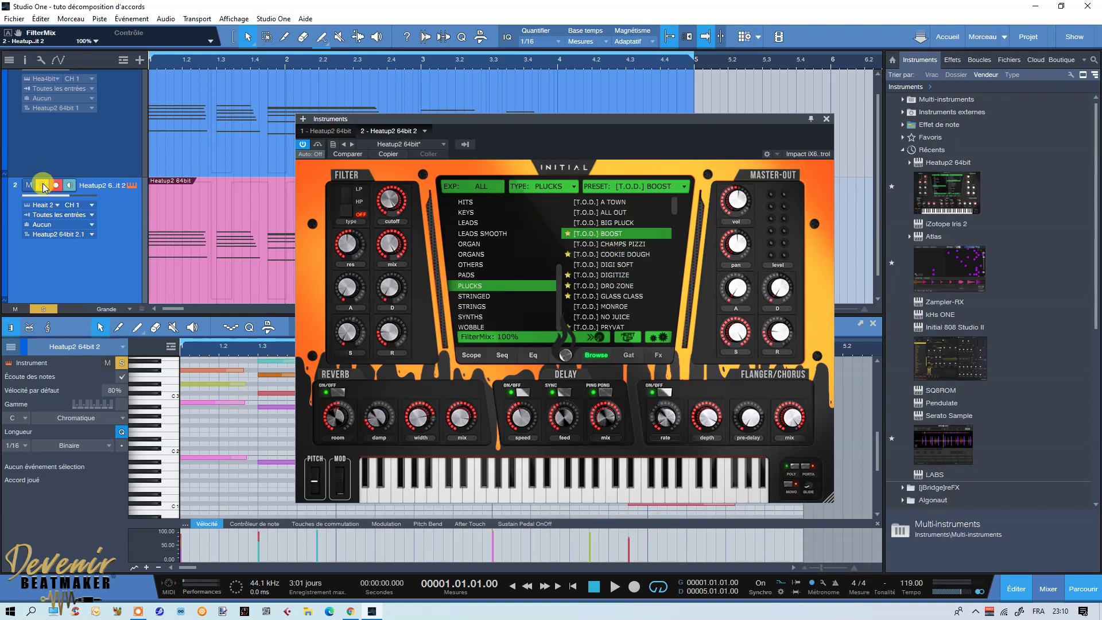
# Step: Mute the original Heatup2 track and listen to the duplicate with its pluck sound
pyautogui.scroll(1, 44, 188)
pyautogui.click(27, 78)
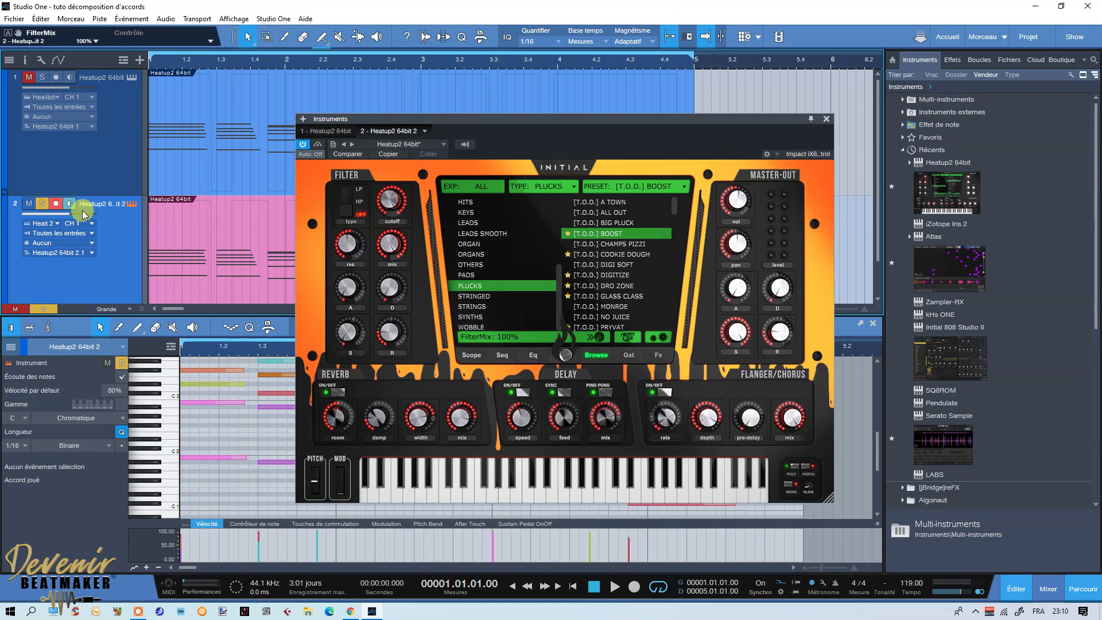
pyautogui.click(612, 583)
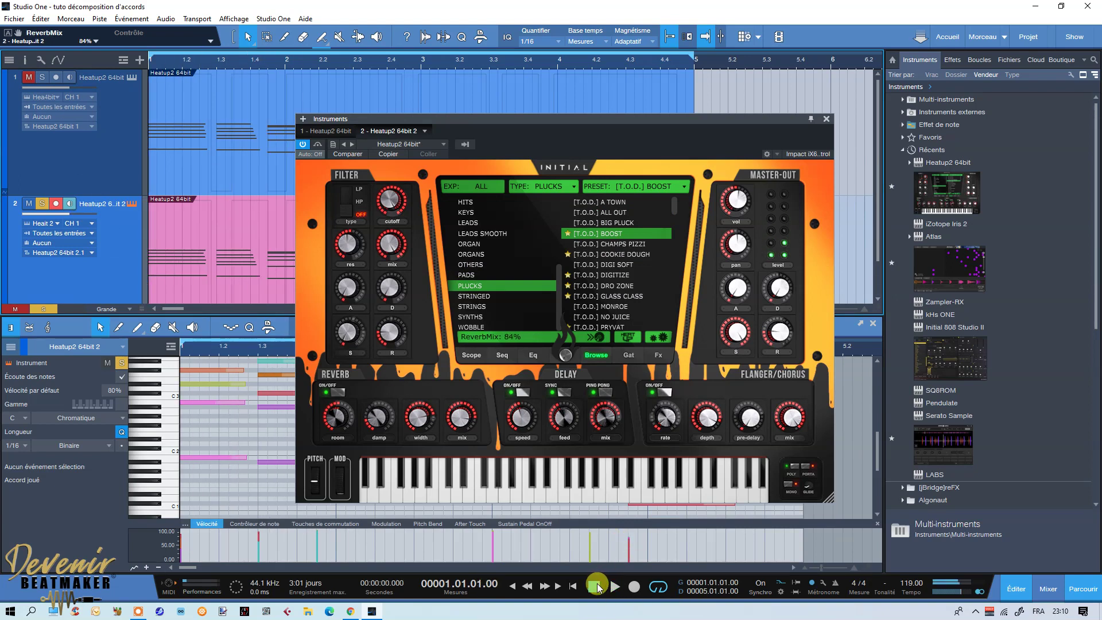
pyautogui.click(596, 581)
# Step: Audition the pluck presets [T.O.D.] CHAMPS PIZZI, DIGI SOFT and DIGITIZE on the duplicated track
pyautogui.press('space')
pyautogui.click(595, 585)
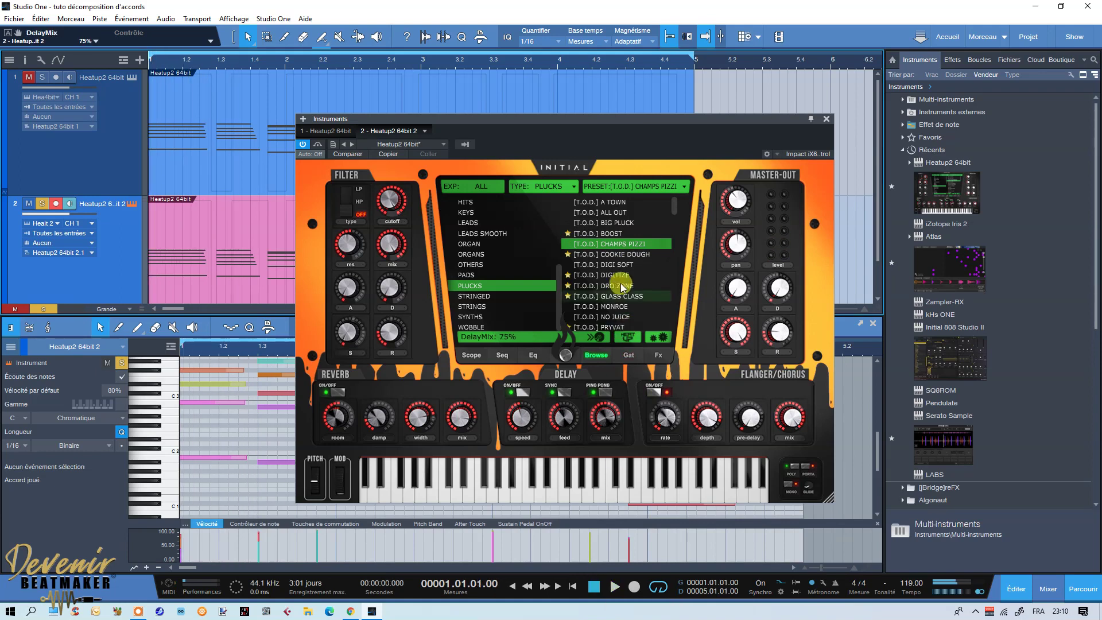
pyautogui.press('space')
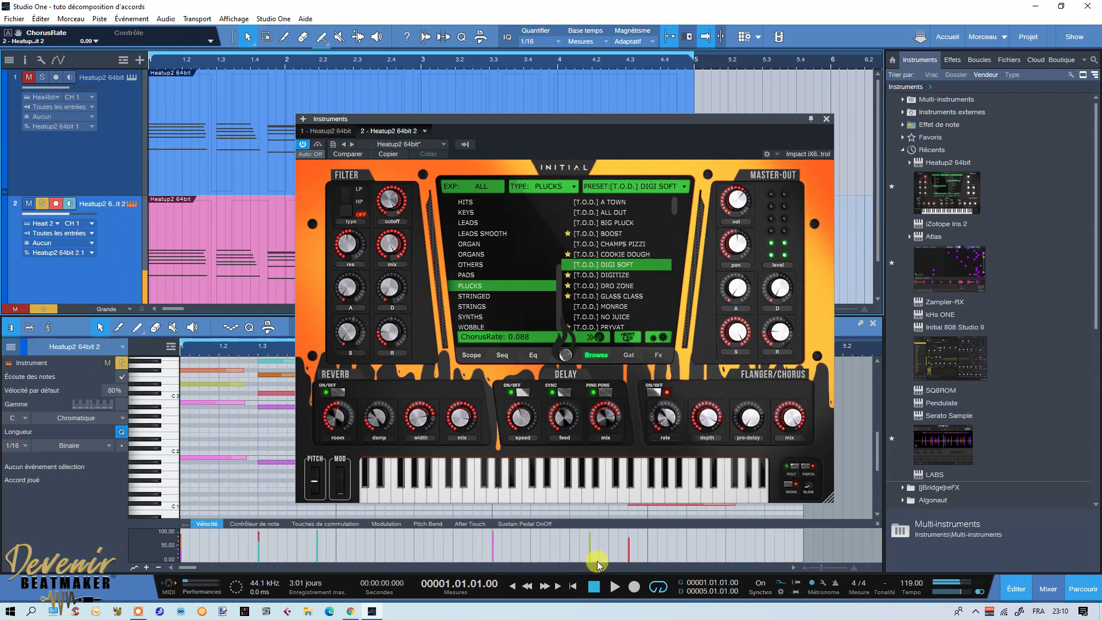
pyautogui.click(591, 275)
pyautogui.click(597, 583)
pyautogui.click(615, 585)
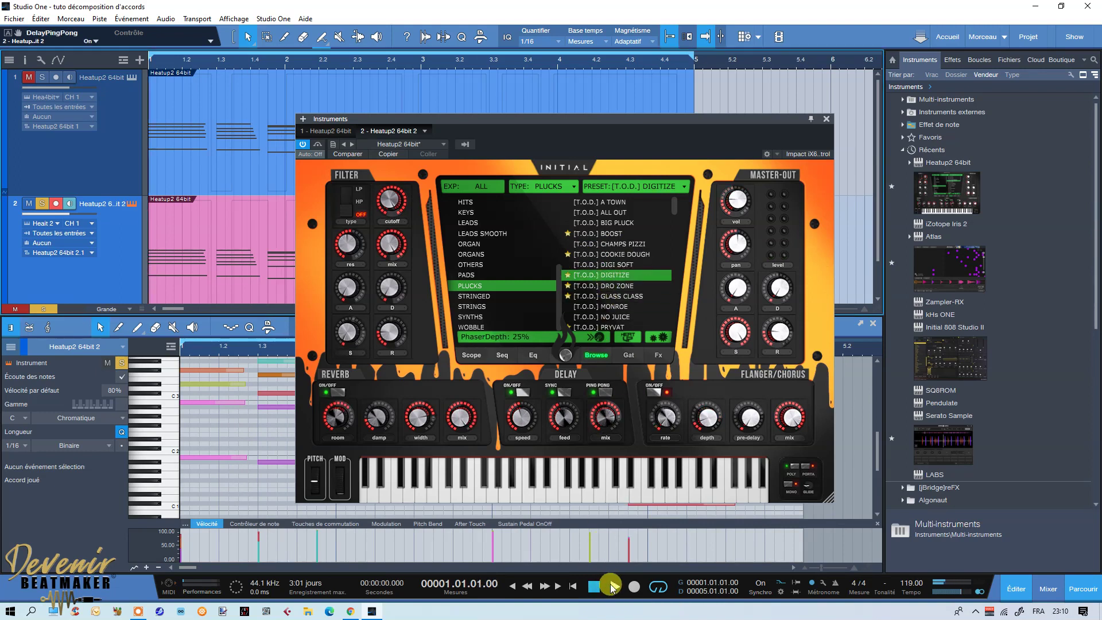
pyautogui.click(595, 585)
# Step: Load the [T.O.D.] DRO ZONE pluck preset on the duplicated track and listen to it
pyautogui.click(613, 286)
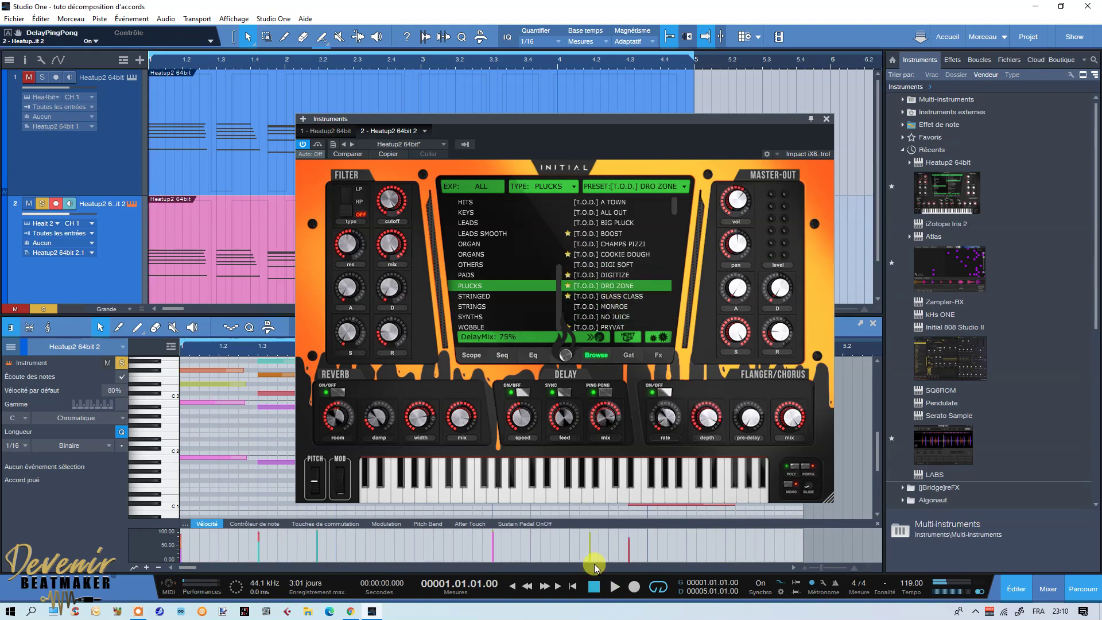
pyautogui.click(613, 586)
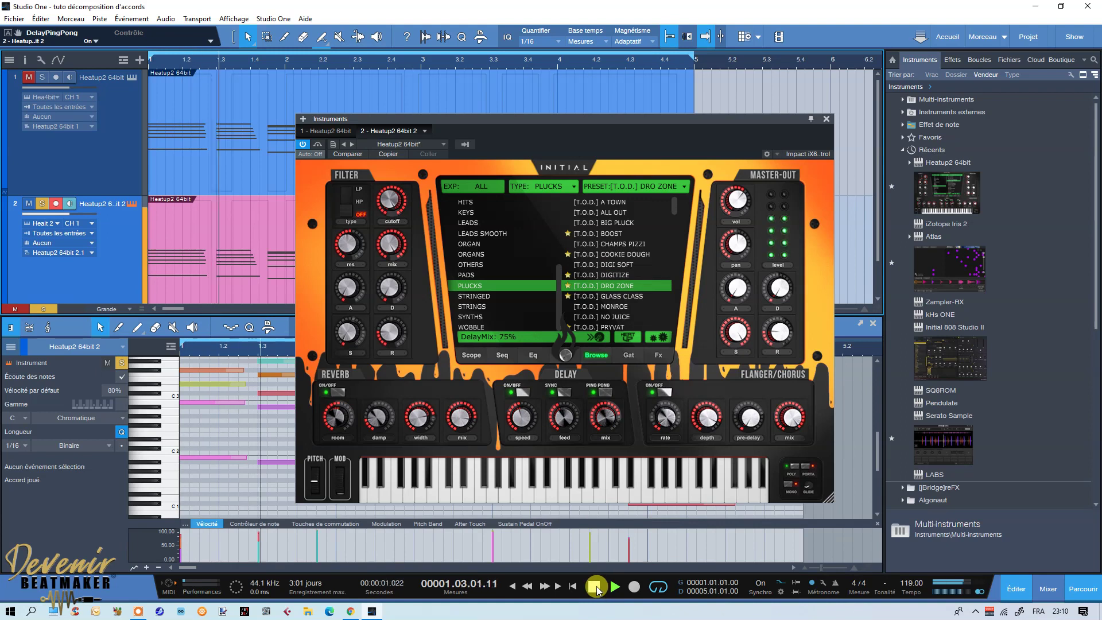
pyautogui.click(595, 586)
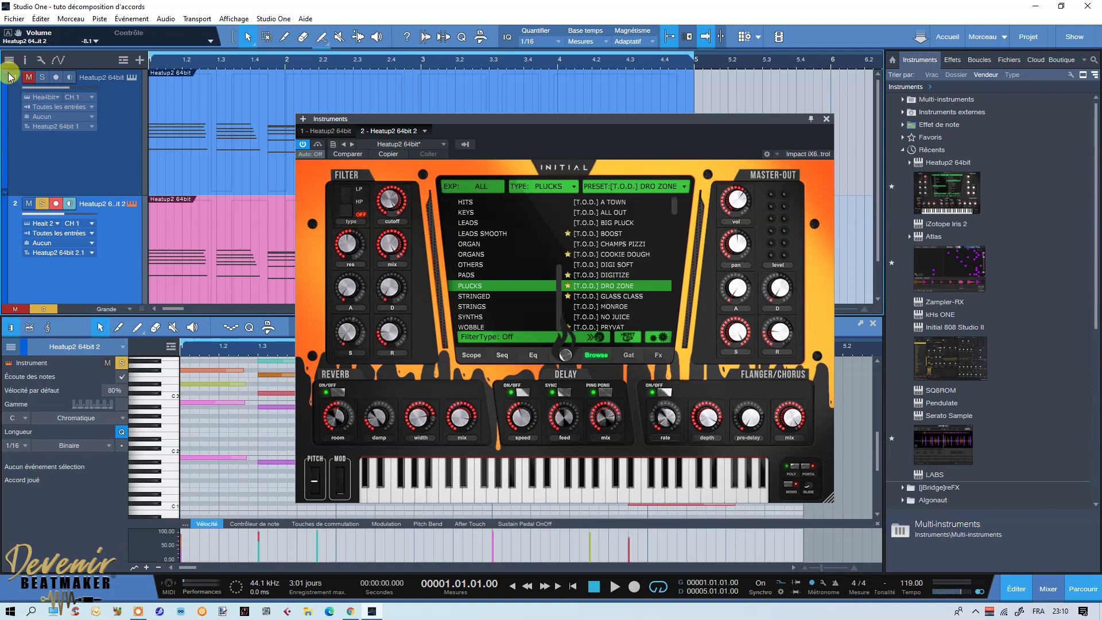
# Step: Close the instrument and show the original track's chord part in an enlarged note editor
pyautogui.click(826, 119)
pyautogui.click(258, 135)
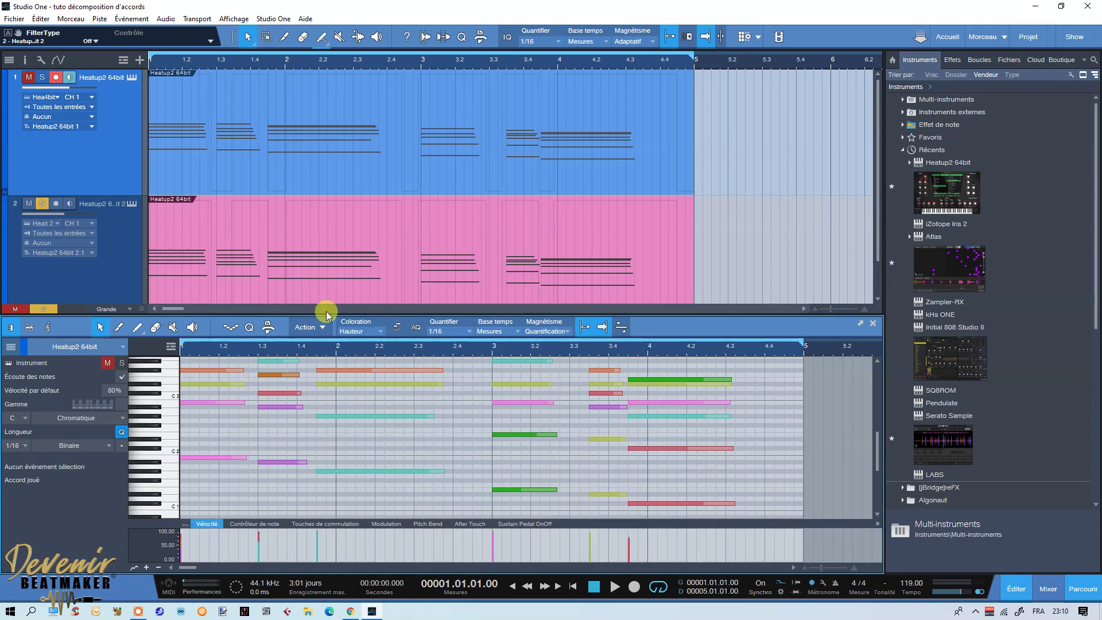
pyautogui.moveTo(327, 313); pyautogui.dragTo(315, 140)
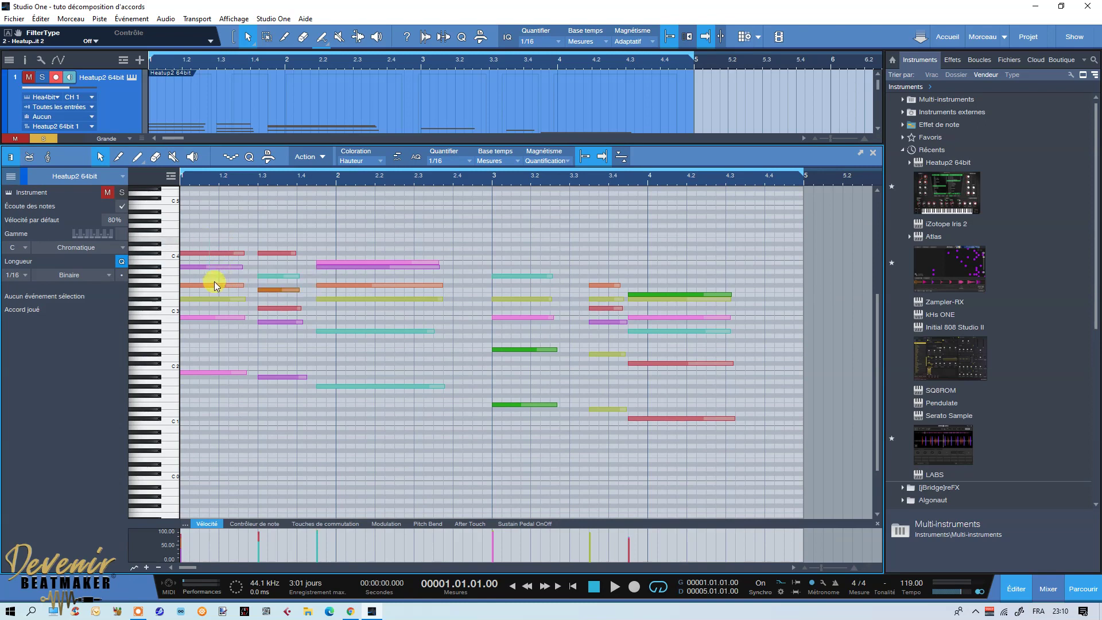
# Step: Try deleting the three upper notes of each of the first three chords in the original track
pyautogui.moveTo(220, 290); pyautogui.dragTo(221, 291)
pyautogui.press('Delete')
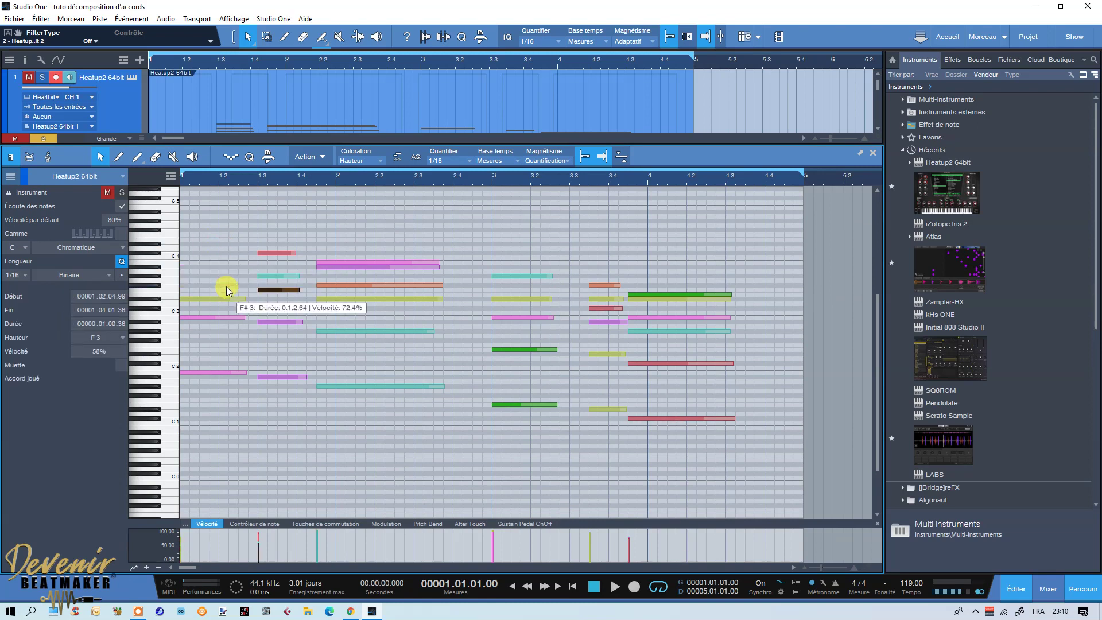
pyautogui.click(271, 270)
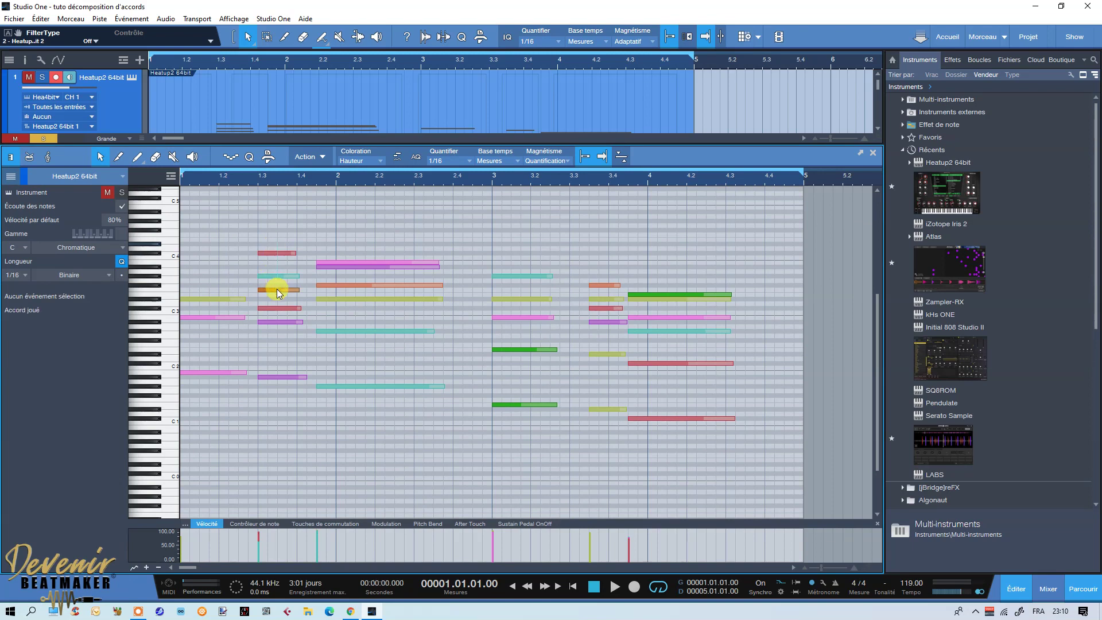
pyautogui.moveTo(277, 296); pyautogui.dragTo(310, 248)
pyautogui.press('Delete')
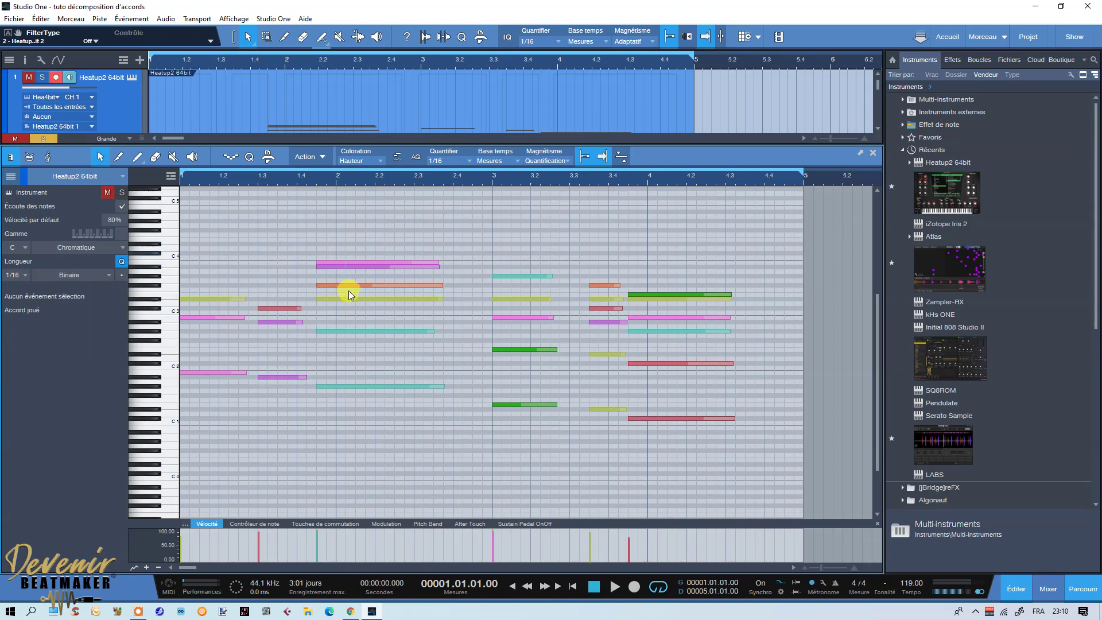
pyautogui.moveTo(349, 290); pyautogui.dragTo(368, 259)
pyautogui.press('Delete')
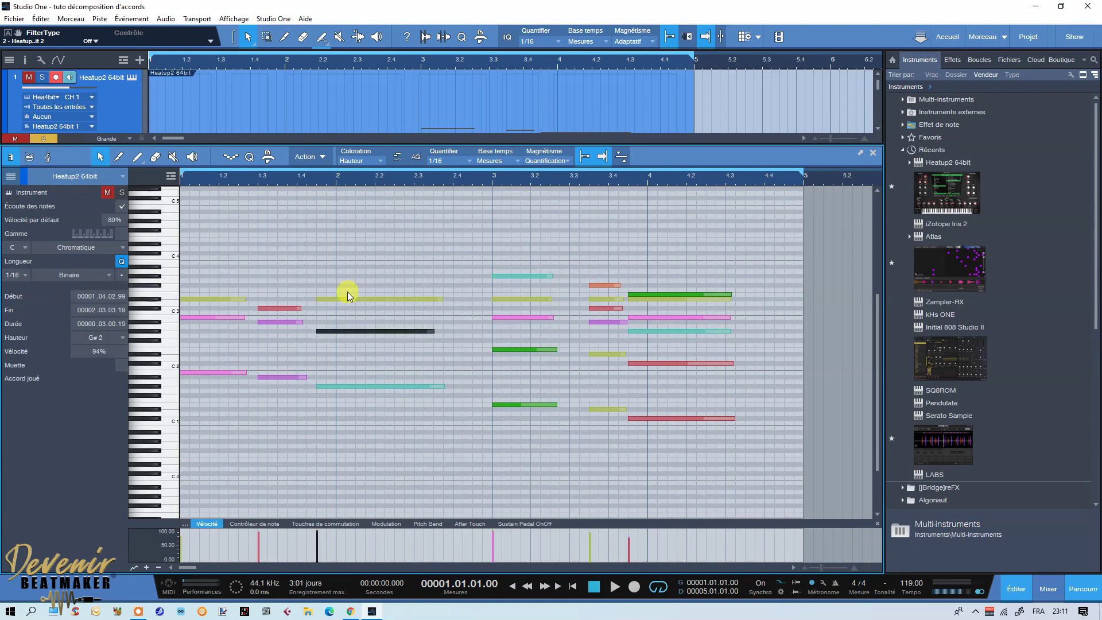
# Step: Undo the removal of the upper notes from the first three chords
pyautogui.hotkey('ctrl', 'z')
pyautogui.hotkey('ctrl', 'z')
pyautogui.hotkey('ctrl', 'z')
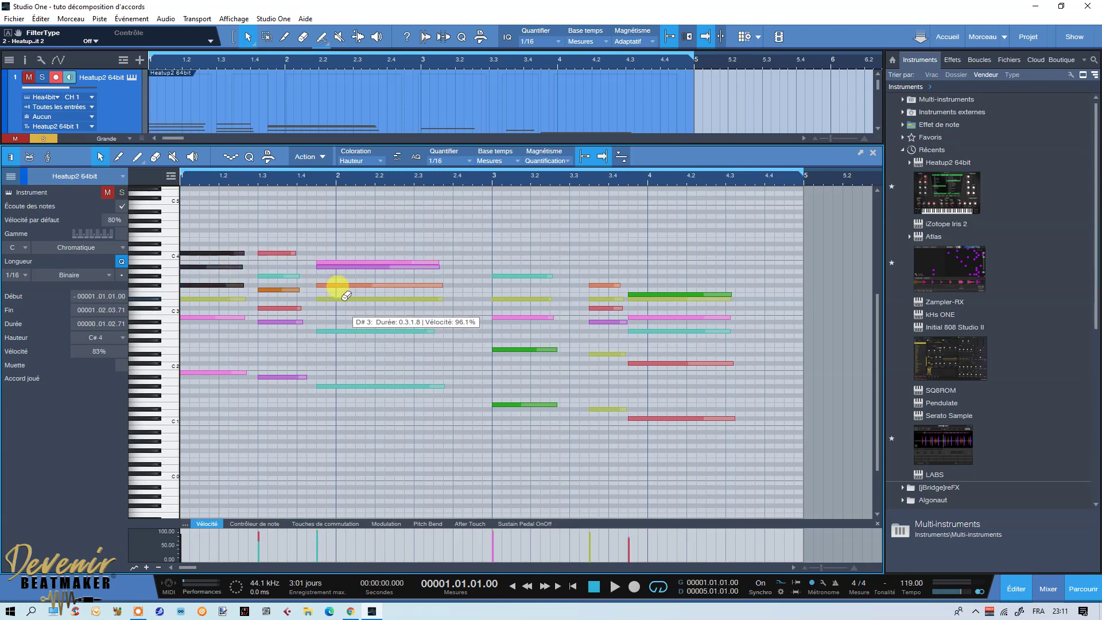
# Step: Try an alternating split: delete the upper notes of the first and third chords and the lower notes of the second
pyautogui.click(205, 240)
pyautogui.moveTo(218, 286); pyautogui.dragTo(221, 288)
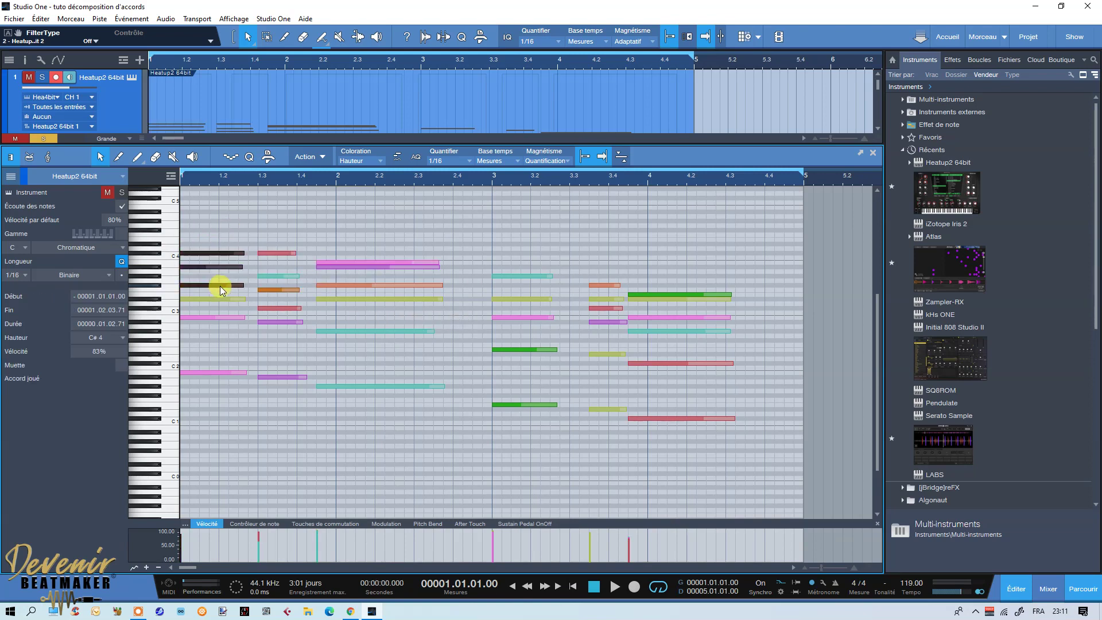
pyautogui.press('Delete')
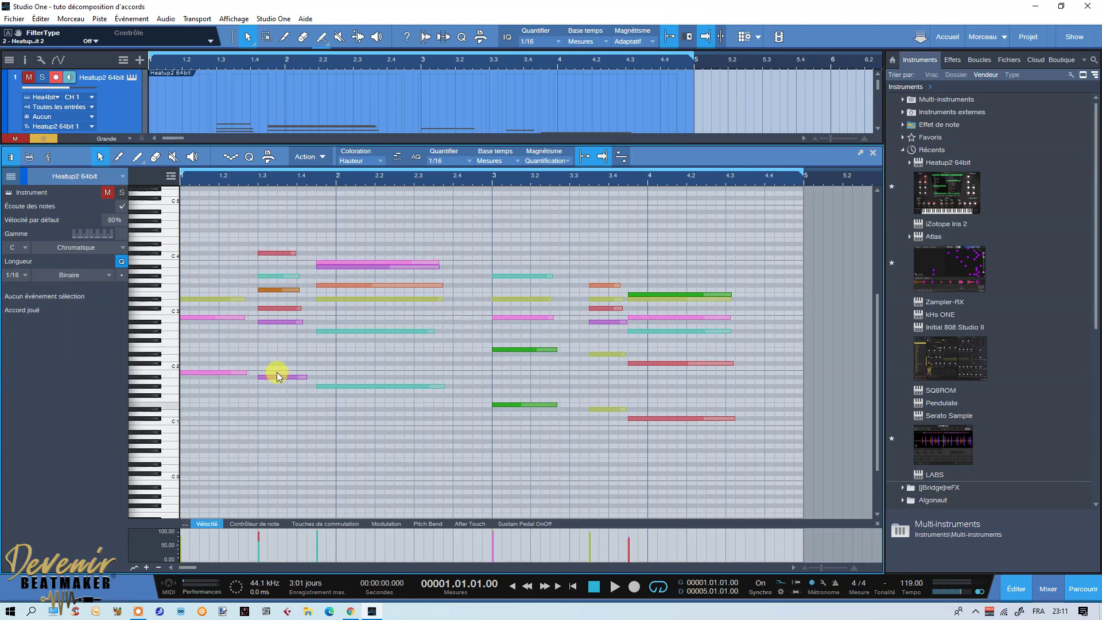
pyautogui.moveTo(281, 402); pyautogui.dragTo(293, 313)
pyautogui.press('Delete')
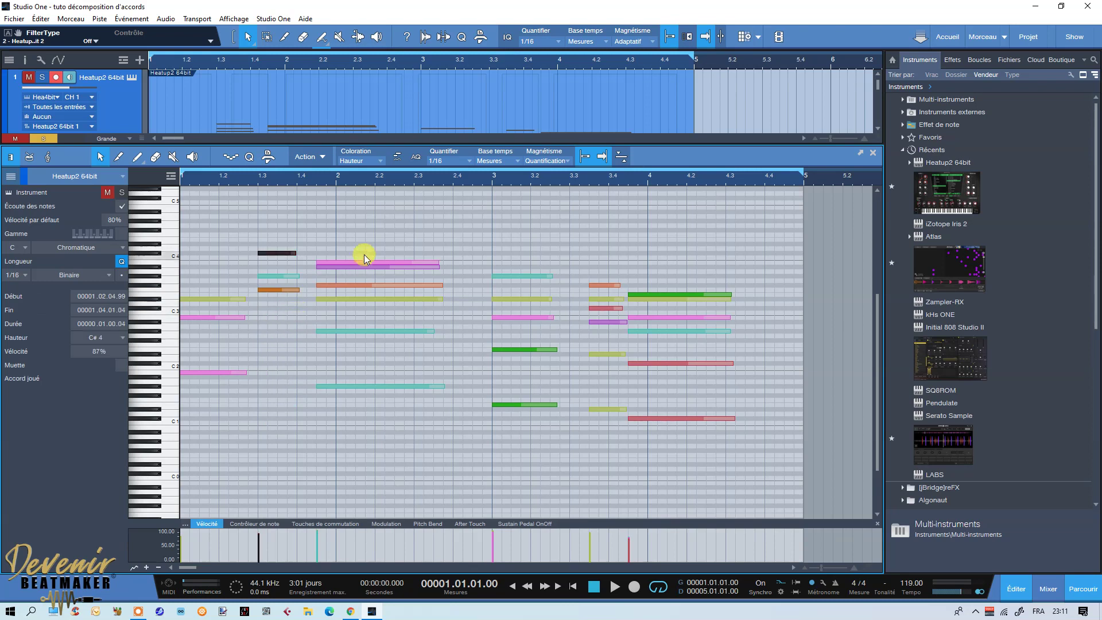
pyautogui.moveTo(363, 256); pyautogui.dragTo(364, 288)
pyautogui.press('Delete')
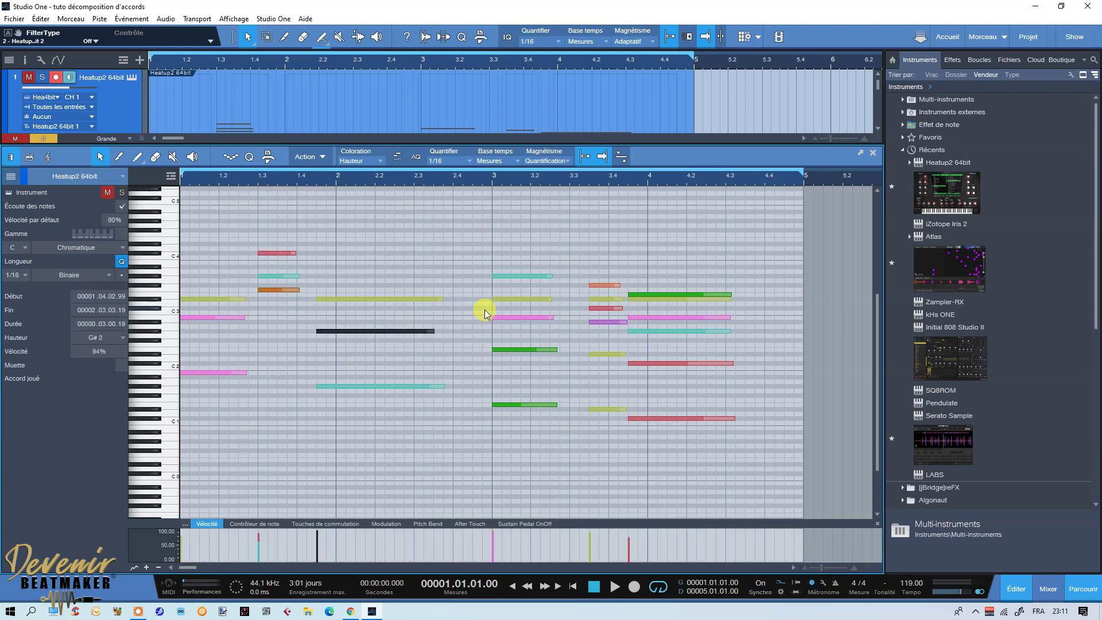
# Step: Undo the alternating note deletions to restore the complete chords in the original track
pyautogui.hotkey('ctrl', 'z')
pyautogui.hotkey('ctrl', 'z')
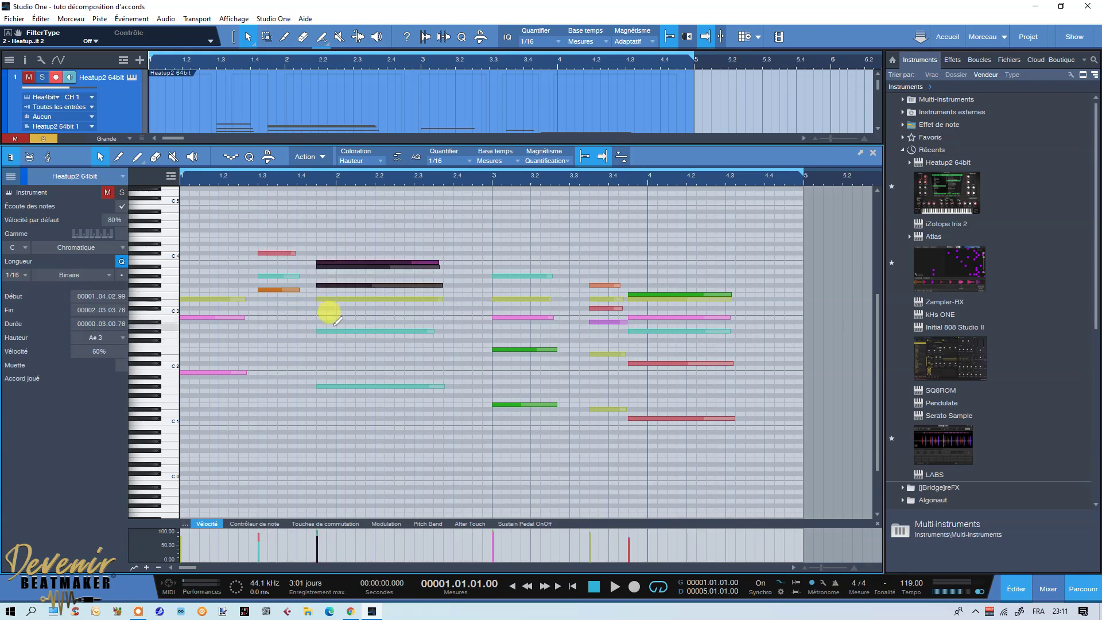
pyautogui.moveTo(182, 285); pyautogui.dragTo(244, 285)
pyautogui.moveTo(181, 253)
pyautogui.mouseDown()
pyautogui.moveTo(244, 253)
pyautogui.moveTo(243, 268)
pyautogui.mouseUp()
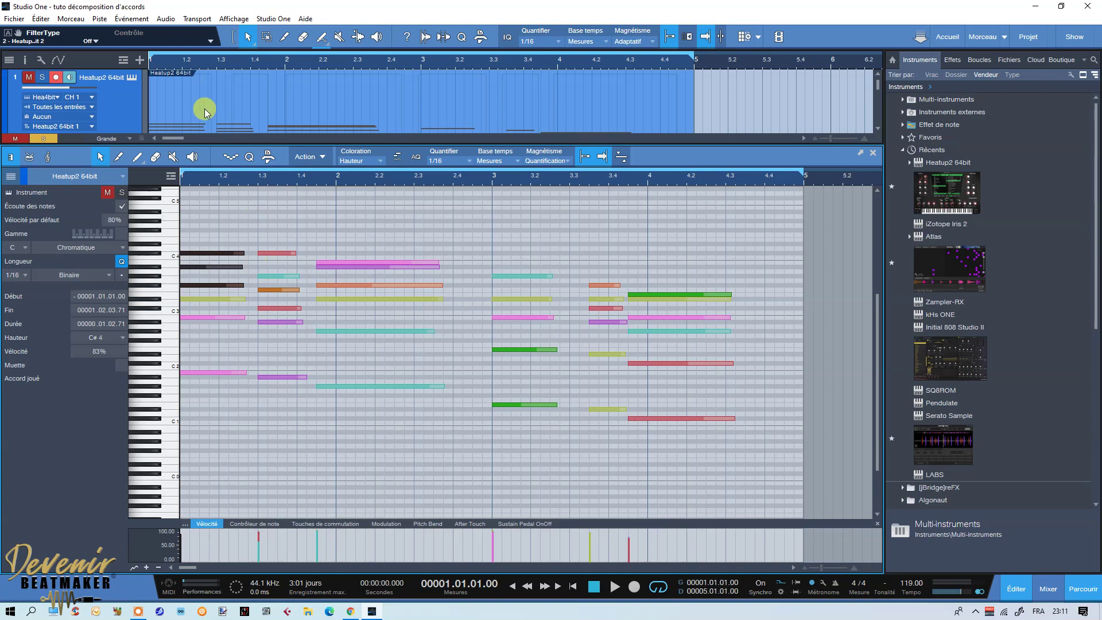
# Step: Delete the upper notes of the first three chords in the original track, keeping the three lowest notes of each
pyautogui.click(218, 235)
pyautogui.moveTo(228, 290); pyautogui.dragTo(230, 289)
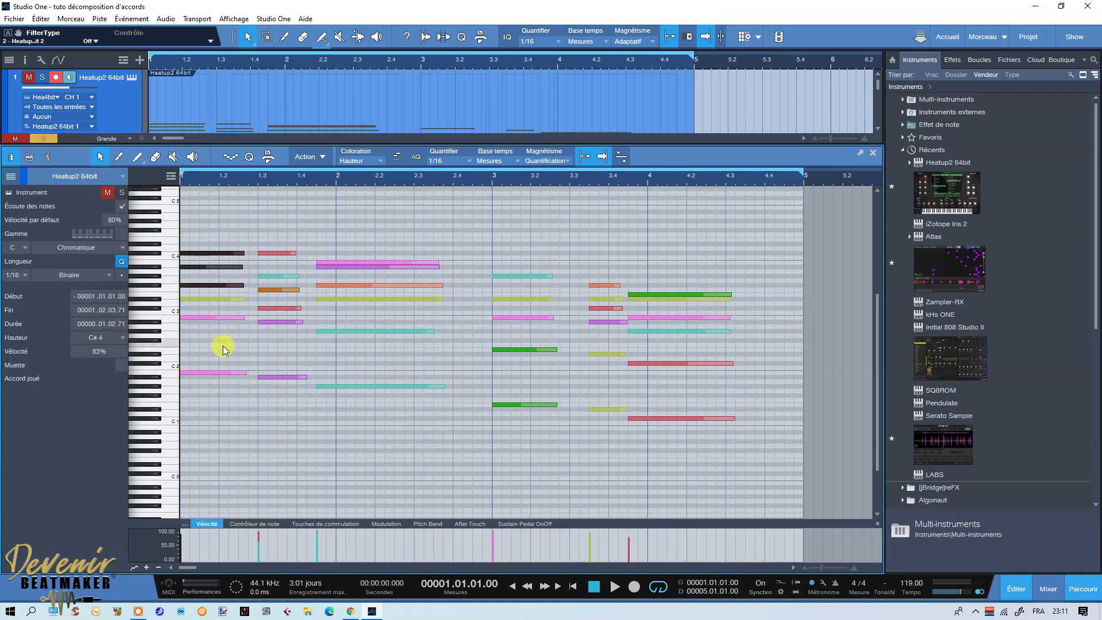
pyautogui.press('Delete')
pyautogui.moveTo(279, 296); pyautogui.dragTo(280, 295)
pyautogui.press('Delete')
pyautogui.moveTo(321, 245); pyautogui.dragTo(337, 288)
pyautogui.press('Delete')
# Step: Delete the upper notes of the last three chords in the original track, keeping the three lowest notes of each
pyautogui.moveTo(514, 265); pyautogui.dragTo(530, 307)
pyautogui.press('Delete')
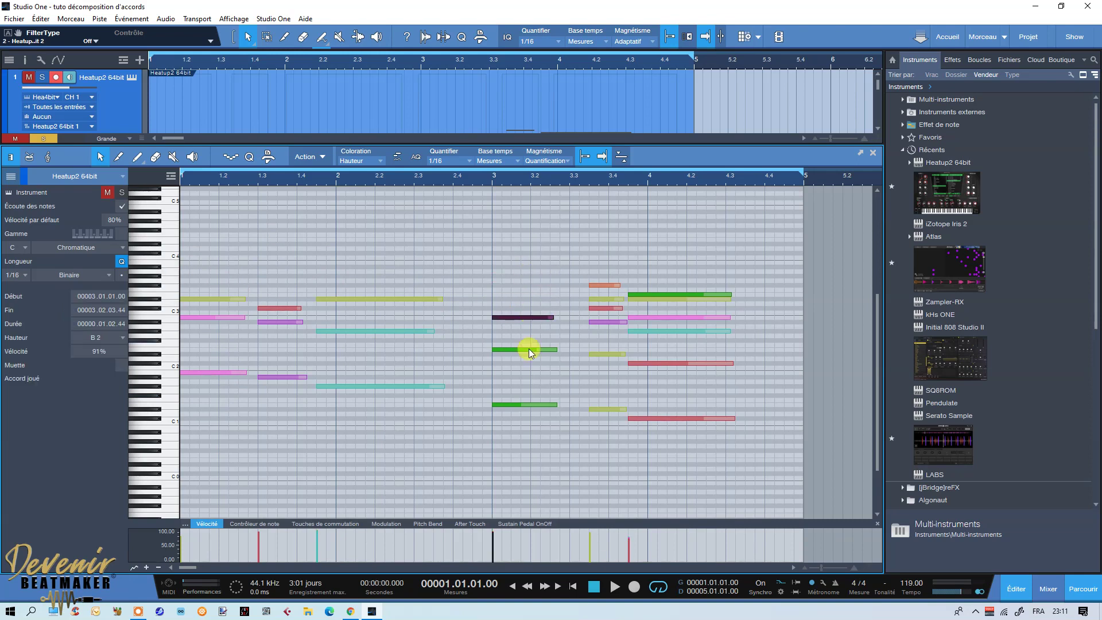
pyautogui.click(600, 300)
pyautogui.press('Delete')
pyautogui.moveTo(604, 308); pyautogui.dragTo(680, 318)
pyautogui.press('Delete')
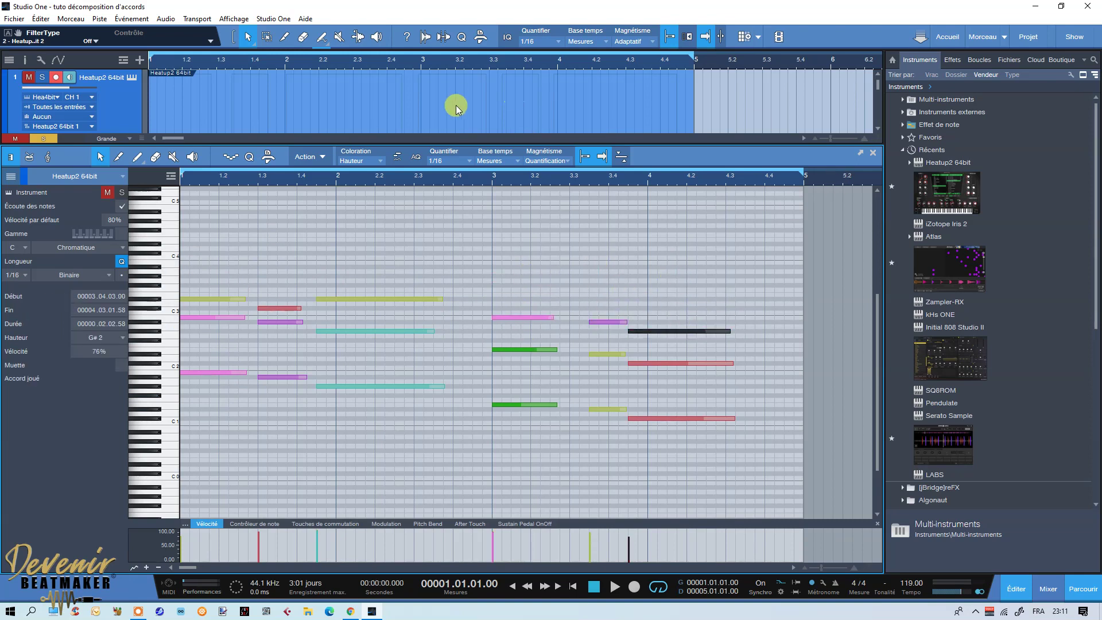
# Step: Open the duplicate track's part and delete the lower notes of its first three chords, keeping the three highest of each
pyautogui.moveTo(447, 137); pyautogui.dragTo(443, 325)
pyautogui.click(288, 249)
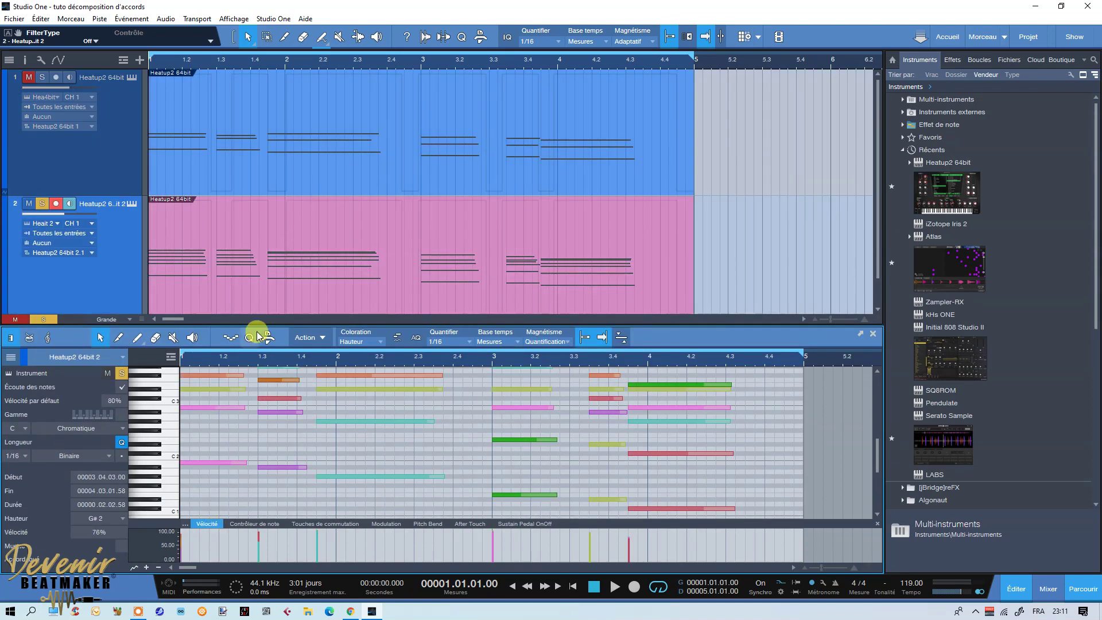
pyautogui.moveTo(249, 317); pyautogui.dragTo(249, 160)
pyautogui.moveTo(200, 408); pyautogui.dragTo(217, 309)
pyautogui.press('Delete')
pyautogui.moveTo(262, 408); pyautogui.dragTo(293, 309)
pyautogui.press('Delete')
pyautogui.moveTo(337, 421); pyautogui.dragTo(357, 308)
pyautogui.press('Delete')
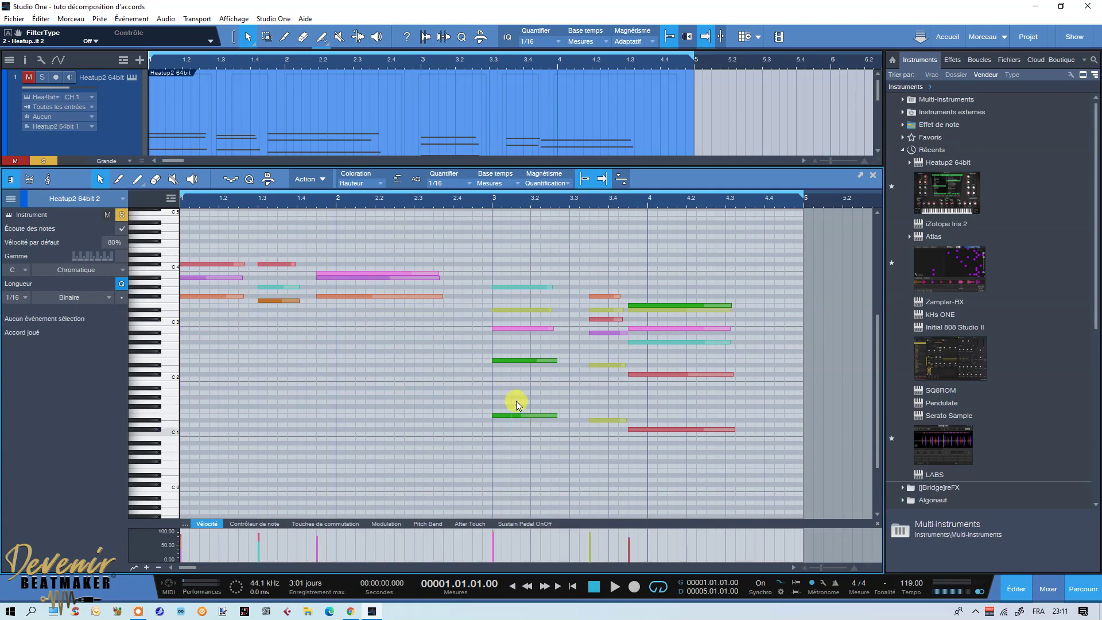
# Step: Delete the lower notes of the duplicate track's last three chords, keeping the three highest of each
pyautogui.moveTo(524, 365); pyautogui.dragTo(528, 362)
pyautogui.press('Delete')
pyautogui.moveTo(599, 435); pyautogui.dragTo(621, 336)
pyautogui.press('Delete')
pyautogui.moveTo(654, 443); pyautogui.dragTo(676, 337)
pyautogui.press('Delete')
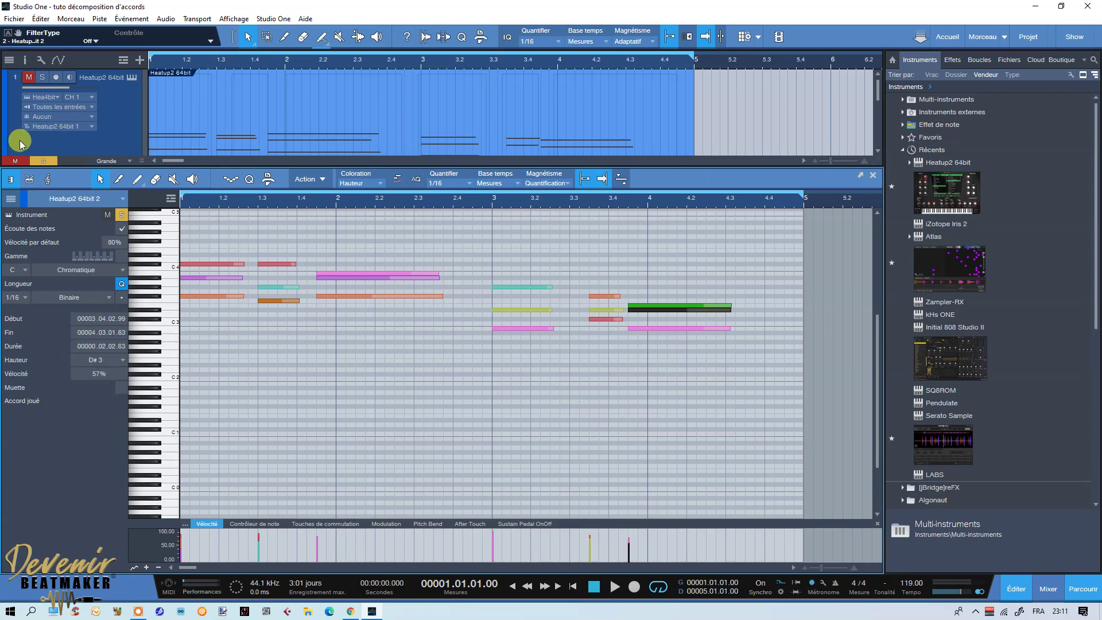
# Step: Solo and unmute the original track, and play both tracks together to hear the split chords
pyautogui.moveTo(185, 162); pyautogui.dragTo(172, 322)
pyautogui.click(42, 77)
pyautogui.click(29, 77)
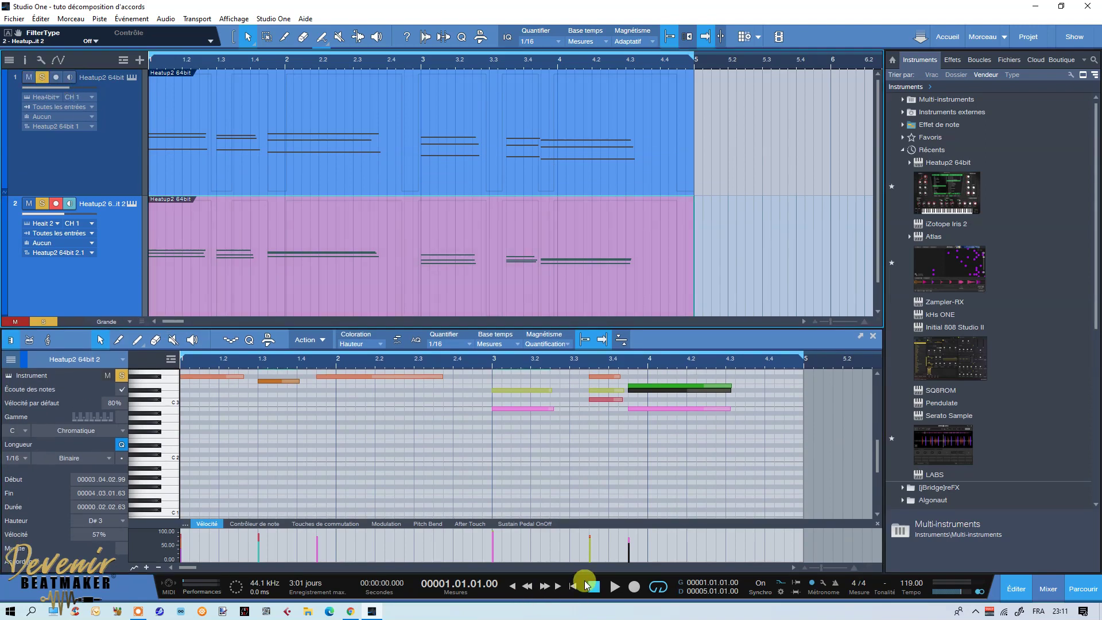
pyautogui.click(613, 586)
pyautogui.moveTo(63, 220)
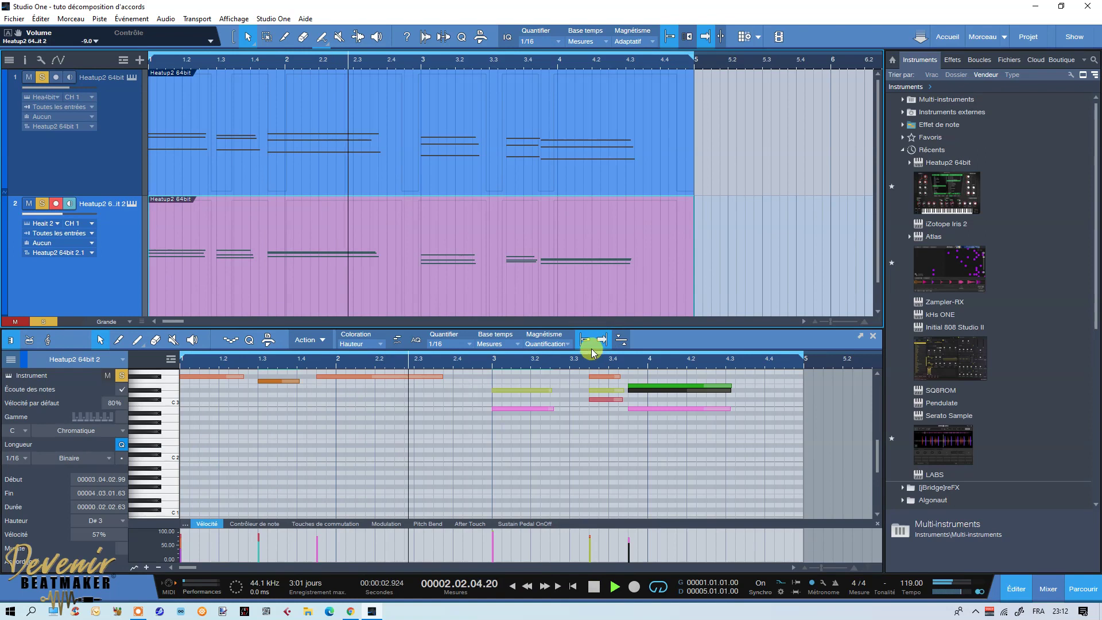
pyautogui.moveTo(572, 326); pyautogui.dragTo(582, 365)
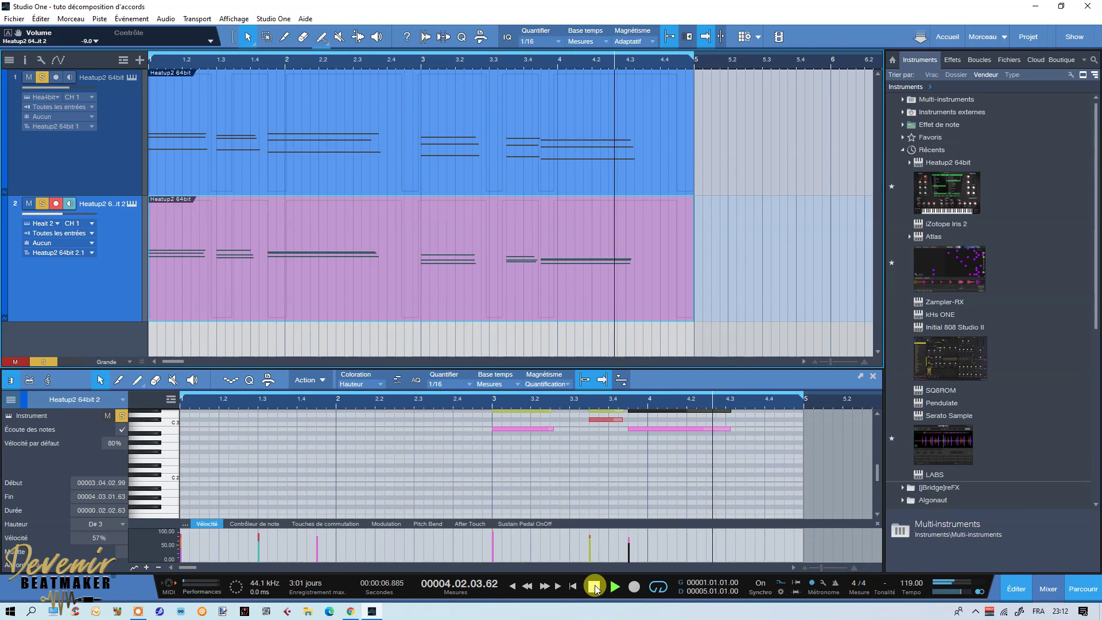
pyautogui.click(595, 585)
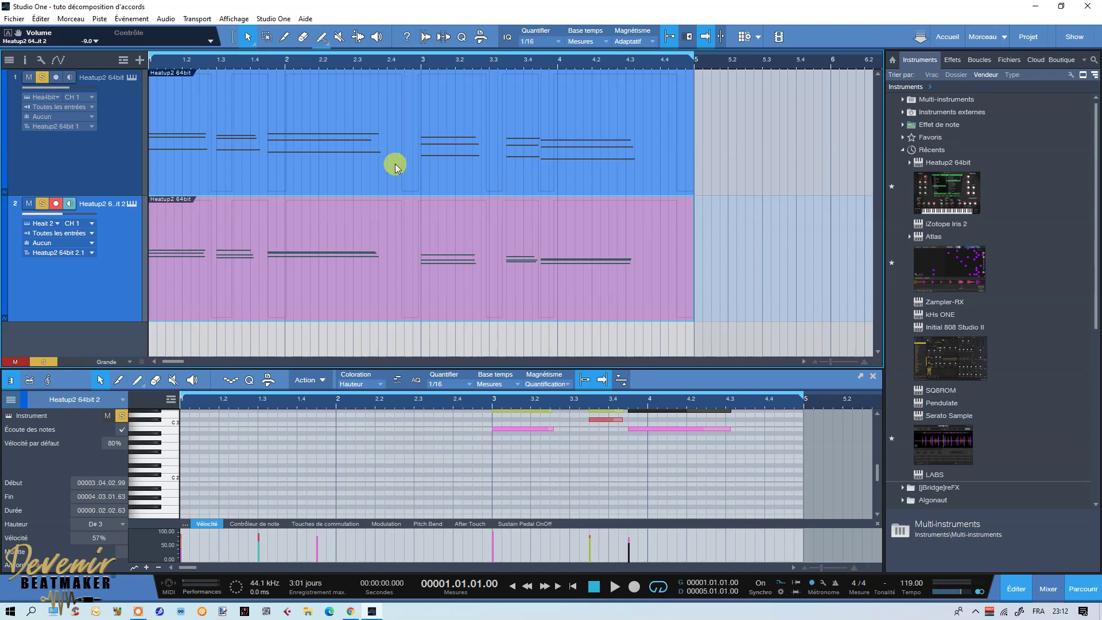
pyautogui.moveTo(755, 156); pyautogui.dragTo(428, 142)
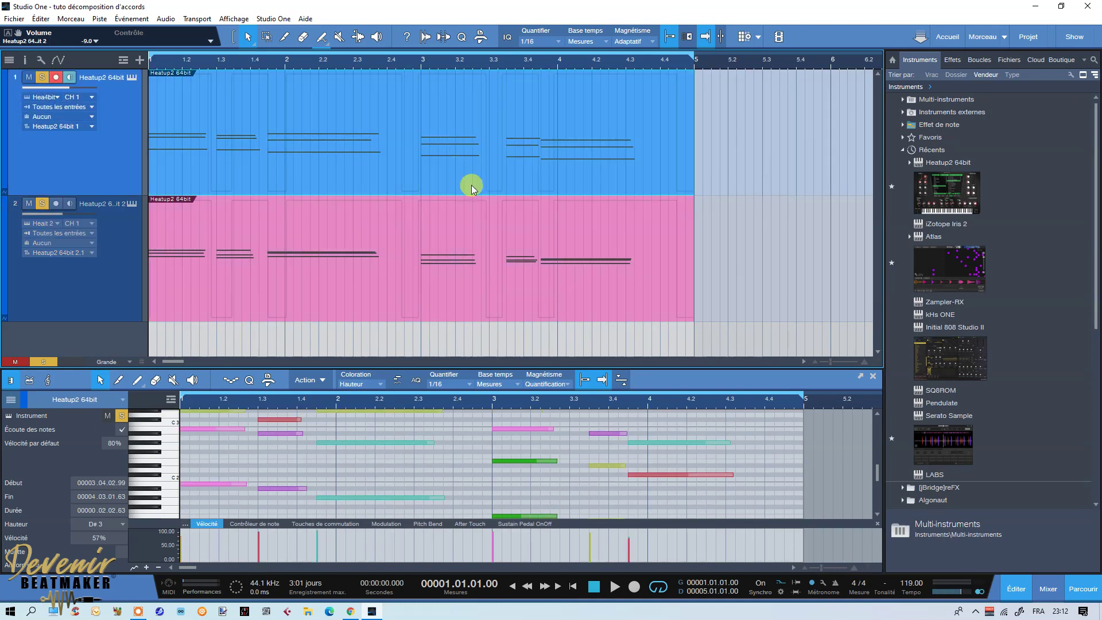
pyautogui.moveTo(722, 286); pyautogui.dragTo(428, 281)
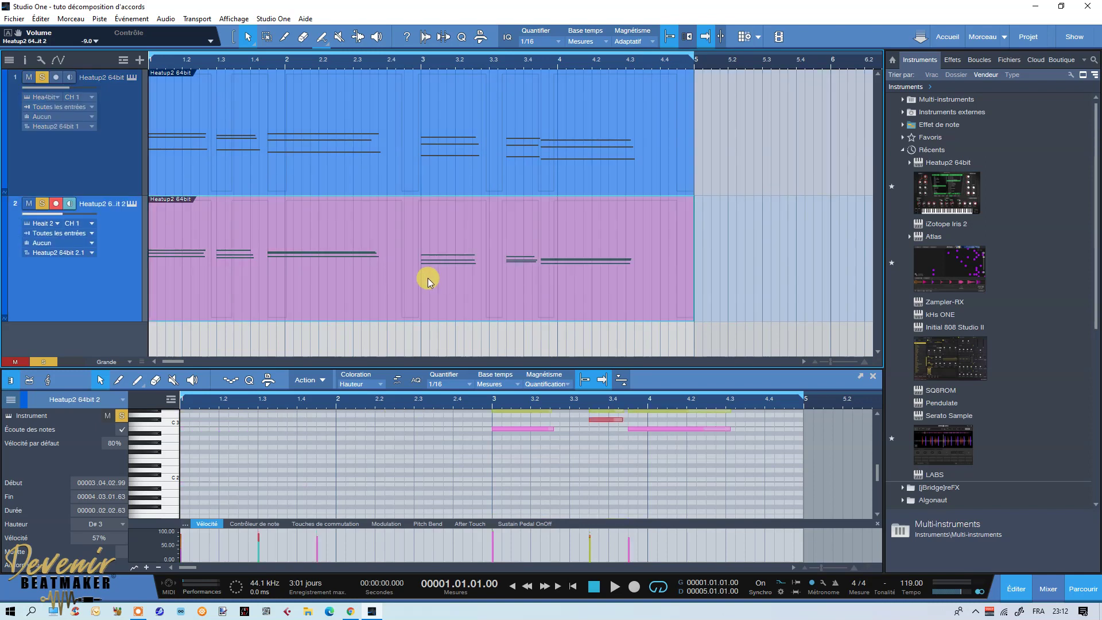
pyautogui.click(730, 138)
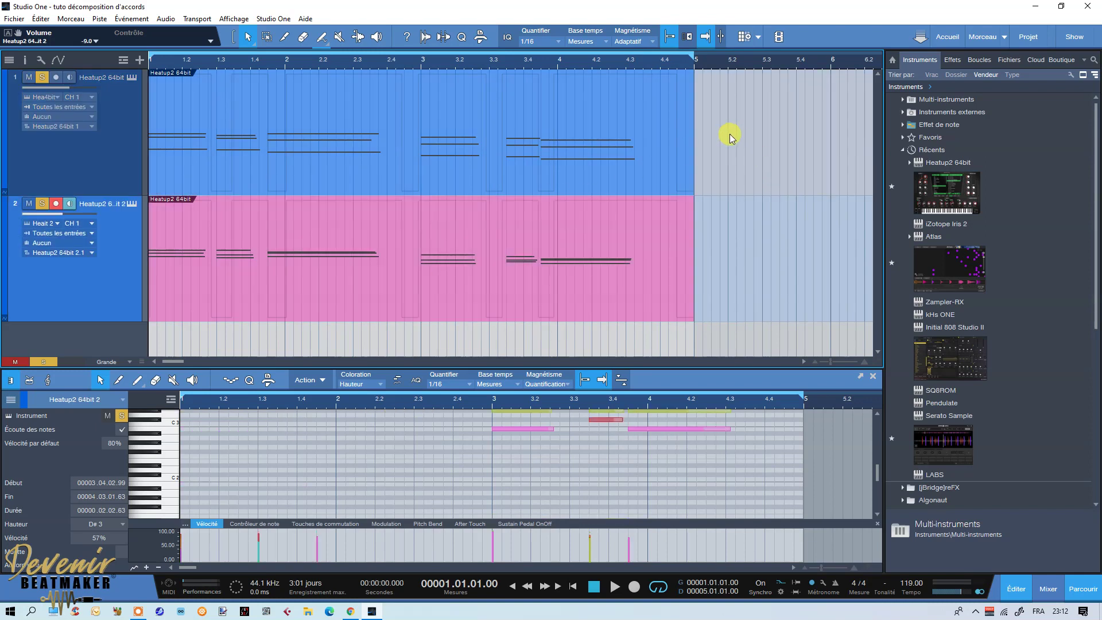
pyautogui.moveTo(704, 133); pyautogui.dragTo(418, 136)
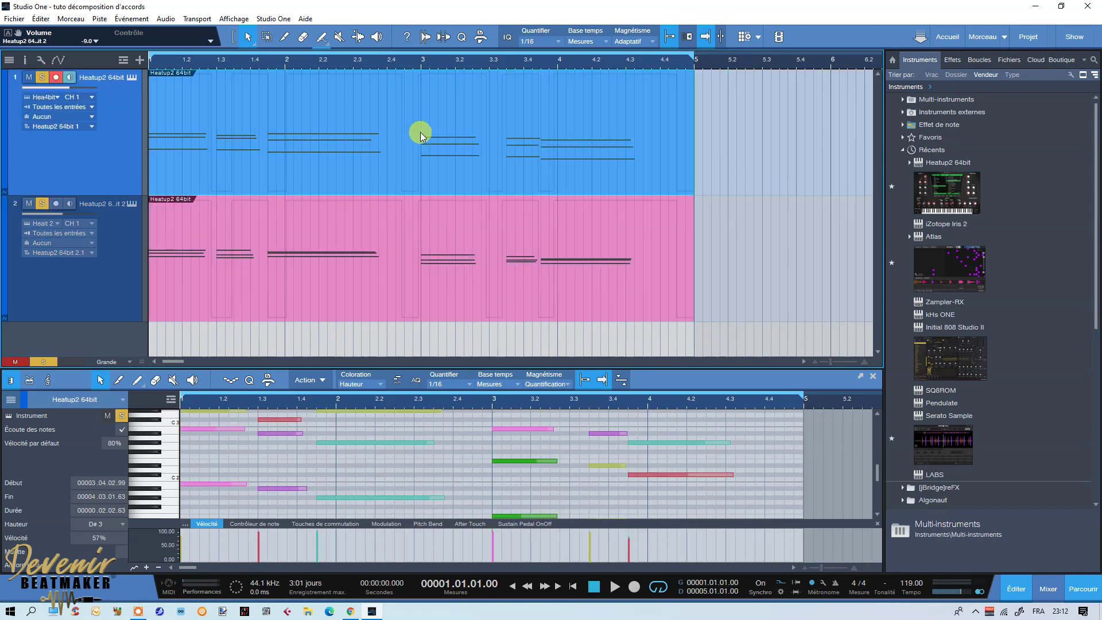
pyautogui.moveTo(728, 246); pyautogui.dragTo(433, 239)
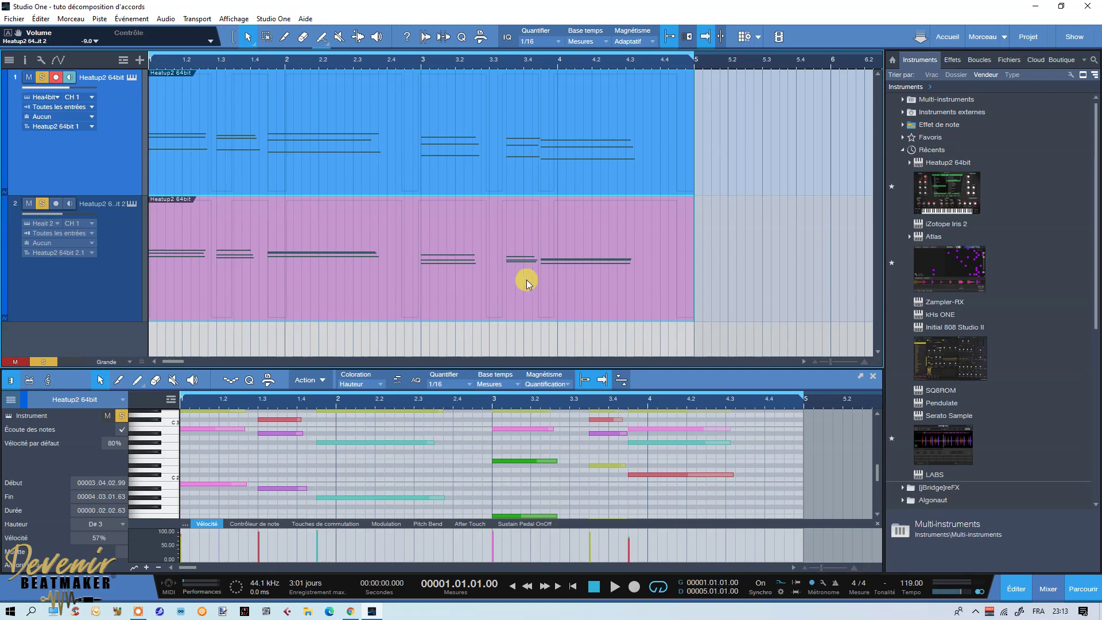
# Step: In the mixer, pan the original track to L51 and the duplicate to R53, and play both together
pyautogui.click(1048, 589)
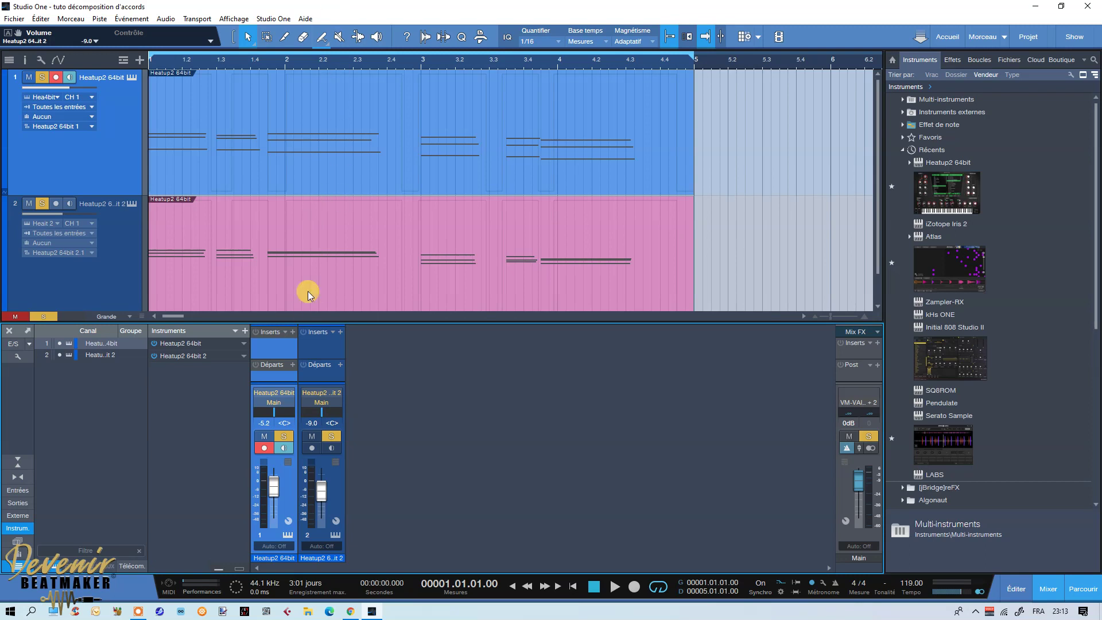
pyautogui.moveTo(269, 411); pyautogui.dragTo(332, 406)
pyautogui.click(329, 415)
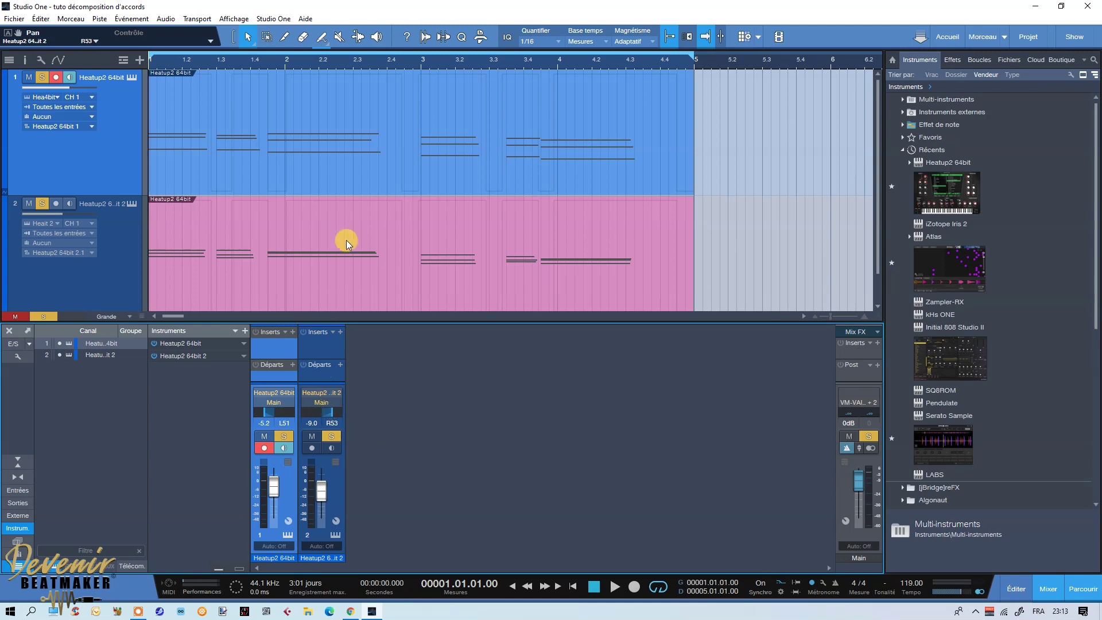
pyautogui.click(613, 588)
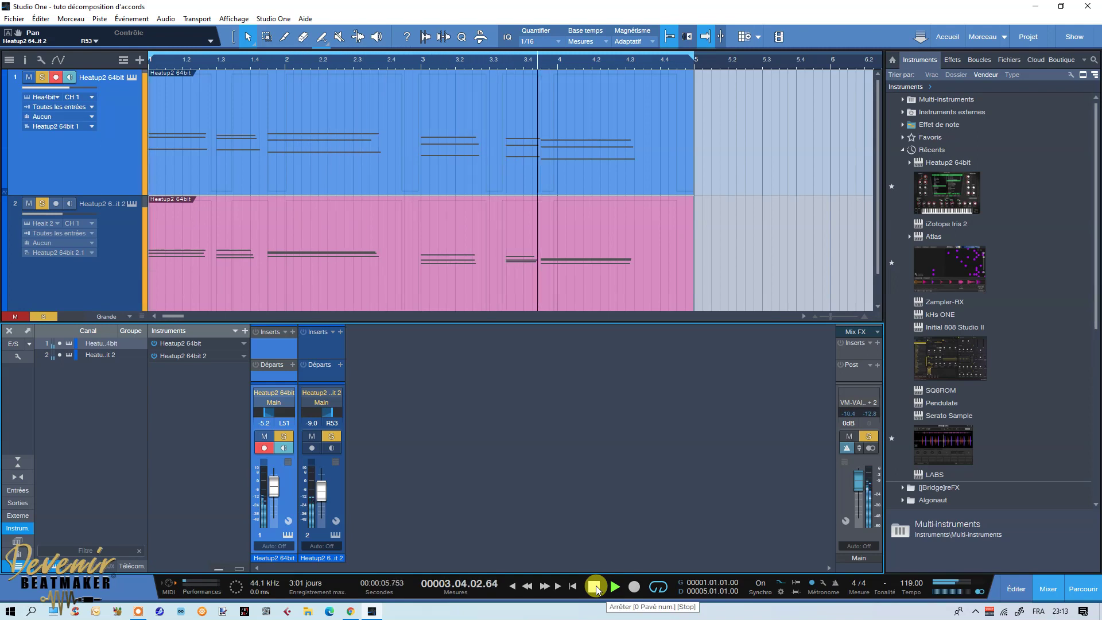
pyautogui.click(595, 586)
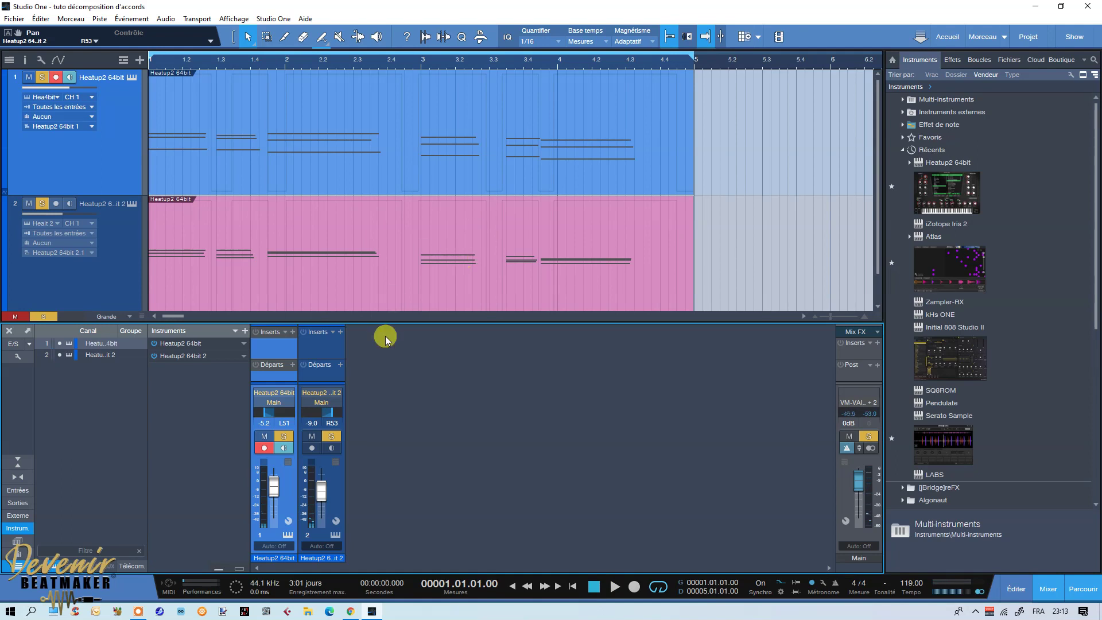
# Step: Insert the HalfTime-64bit effect on the original track and move its window clear of the mixer channels
pyautogui.click(298, 333)
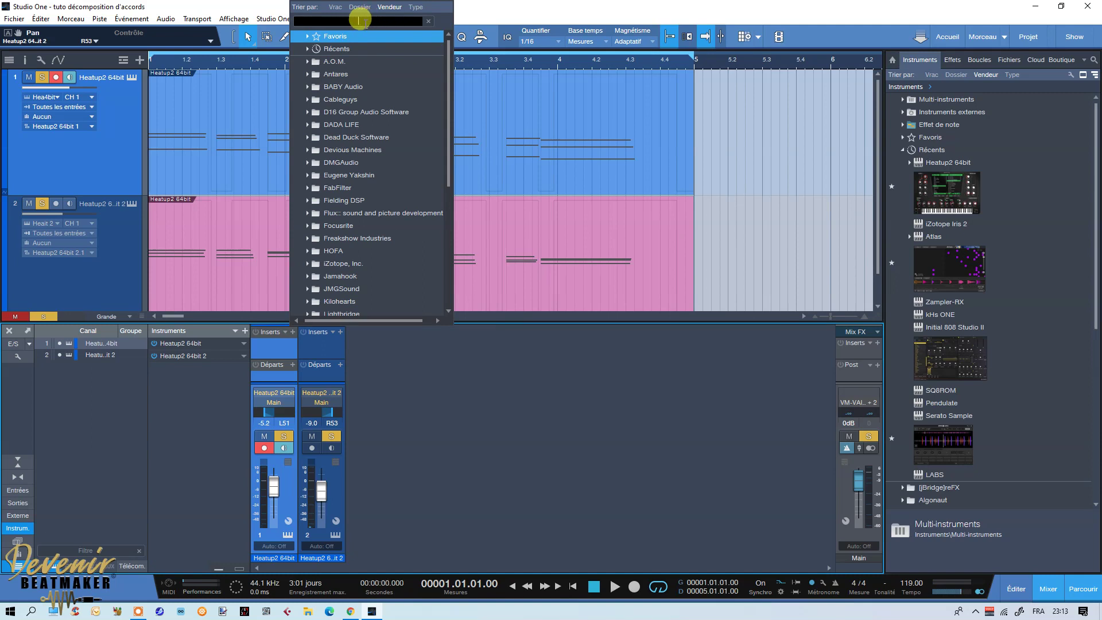
pyautogui.write('half')
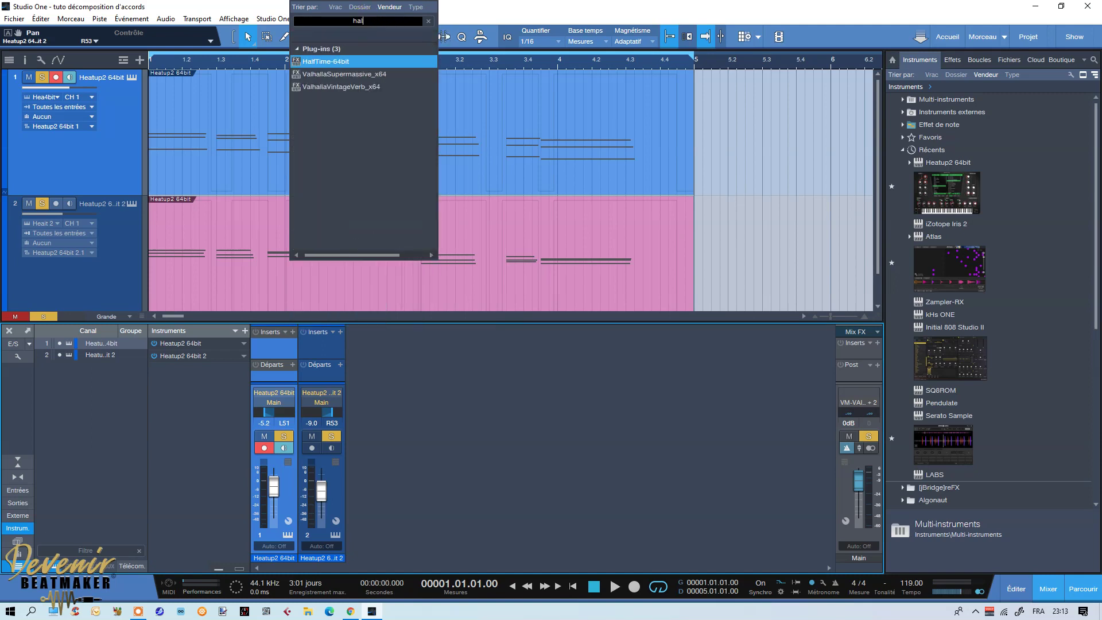
pyautogui.doubleClick(339, 62)
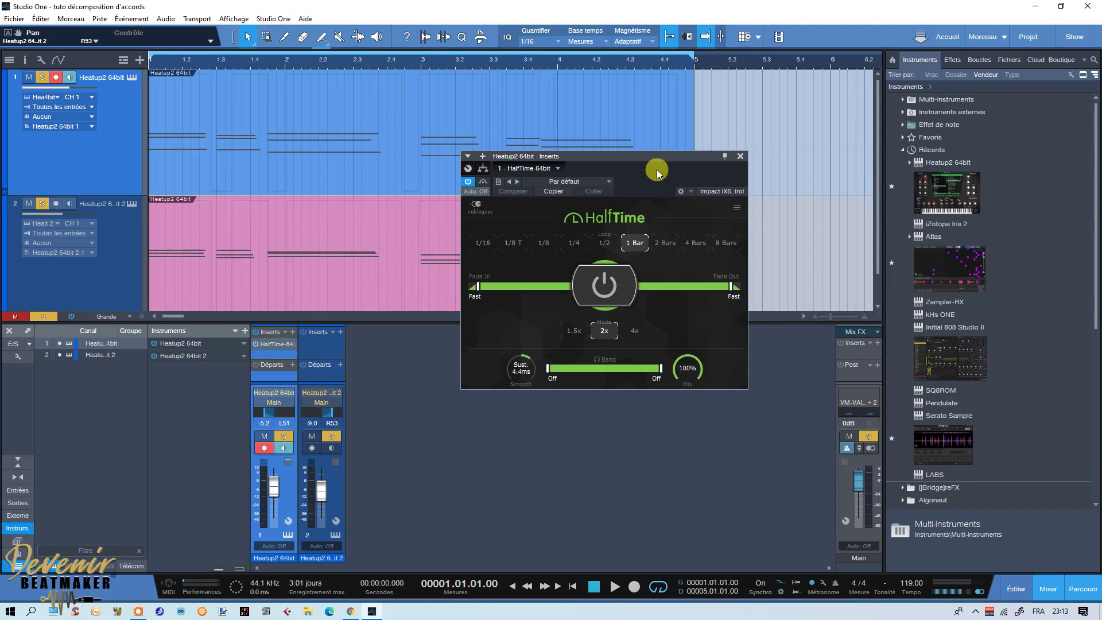
pyautogui.moveTo(629, 159); pyautogui.dragTo(668, 152)
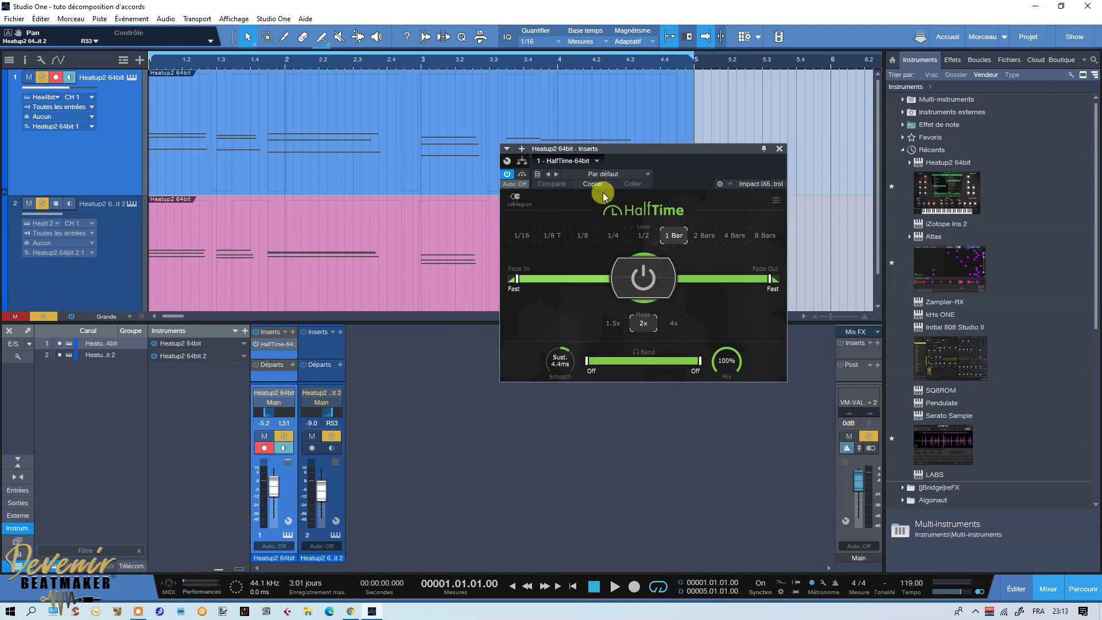
pyautogui.moveTo(644, 151); pyautogui.dragTo(622, 151)
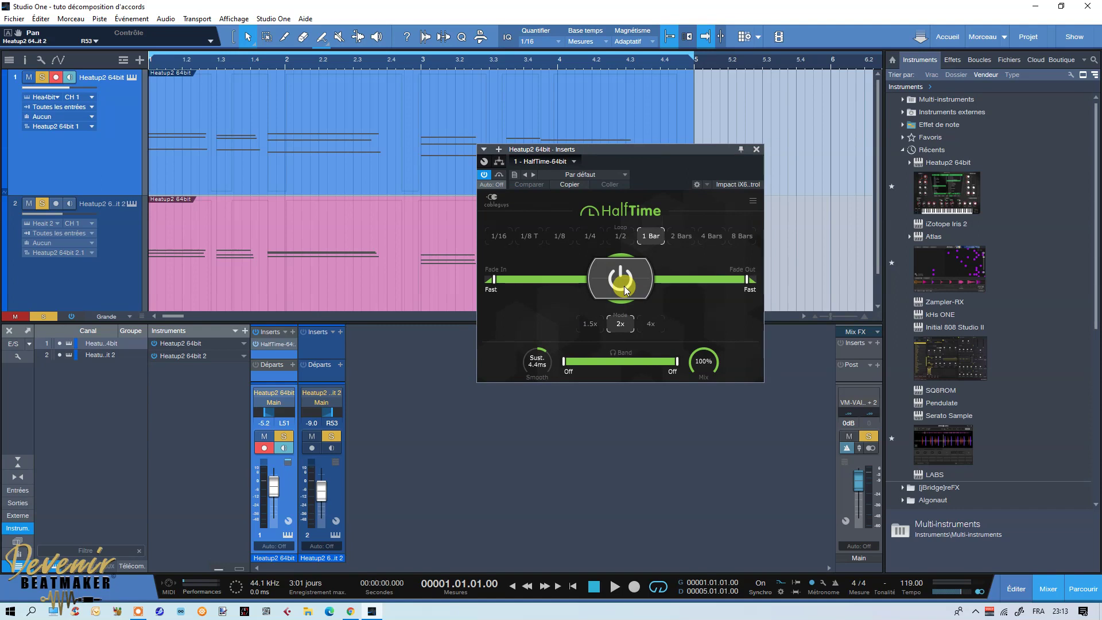
pyautogui.moveTo(653, 167); pyautogui.dragTo(578, 207)
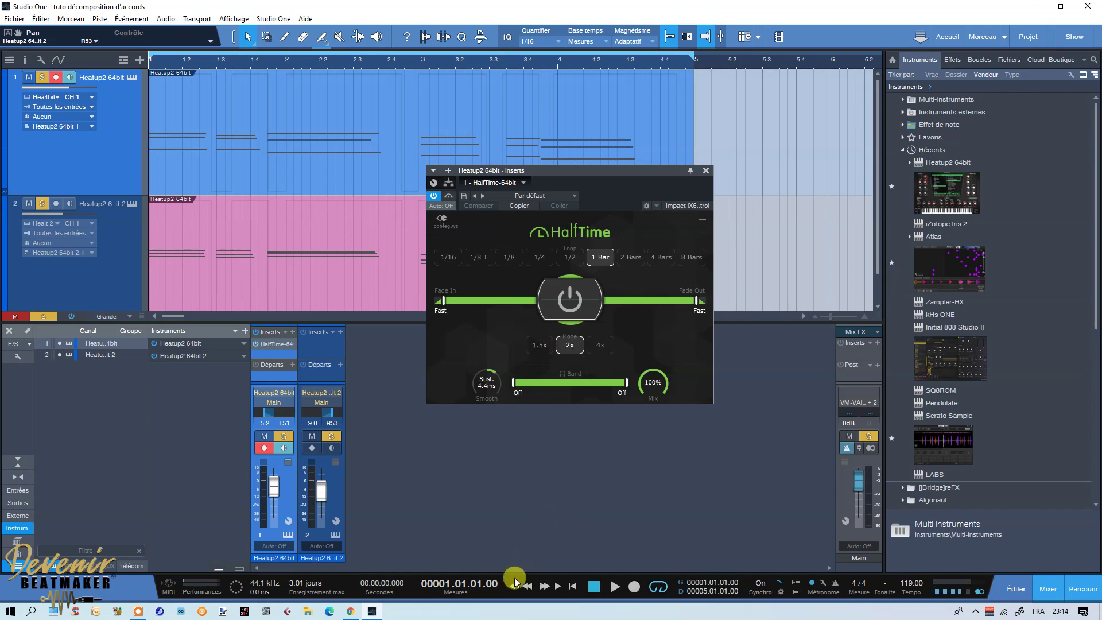
# Step: During playback, try HalfTime with a 1/4 loop, a 43% mix and smoothing at Swell 500 ms
pyautogui.click(612, 586)
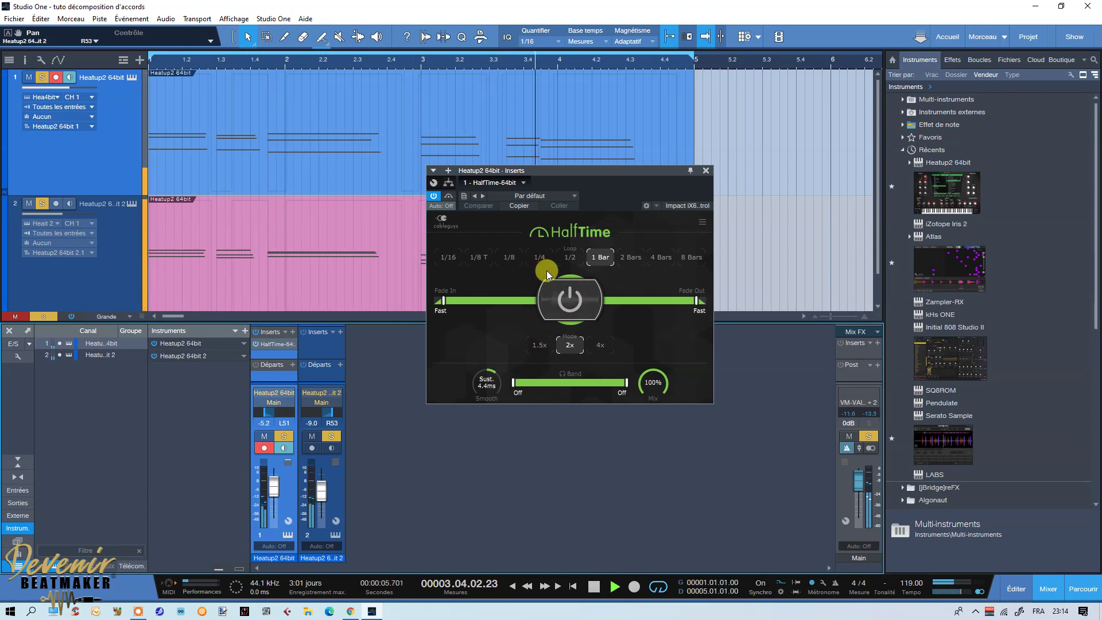
pyautogui.click(538, 254)
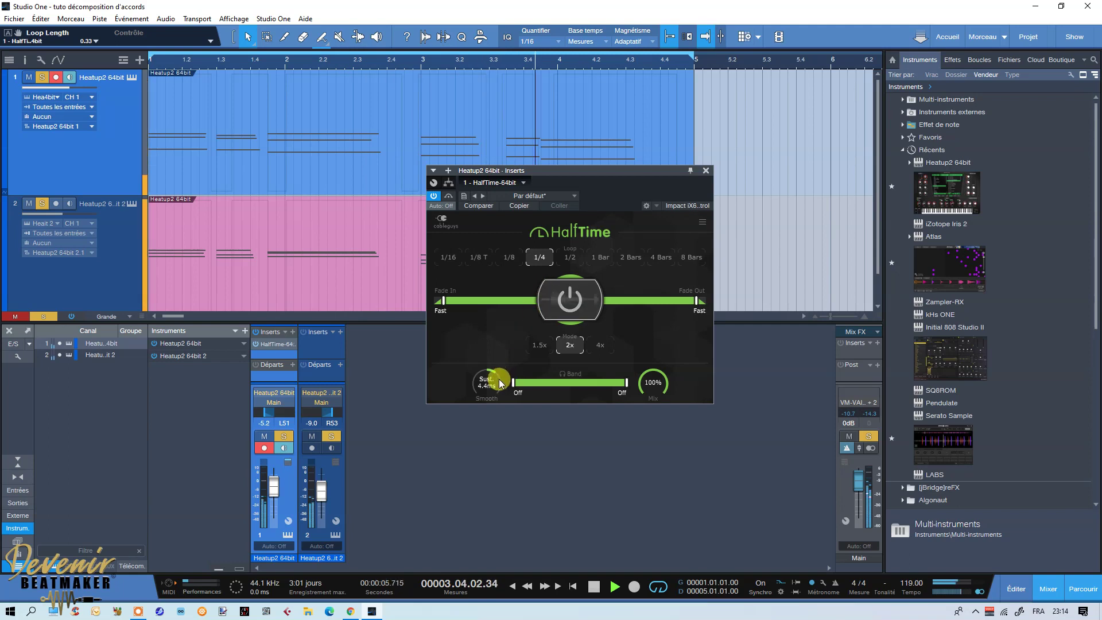
pyautogui.moveTo(653, 384); pyautogui.dragTo(652, 418)
pyautogui.moveTo(487, 381); pyautogui.dragTo(512, 433)
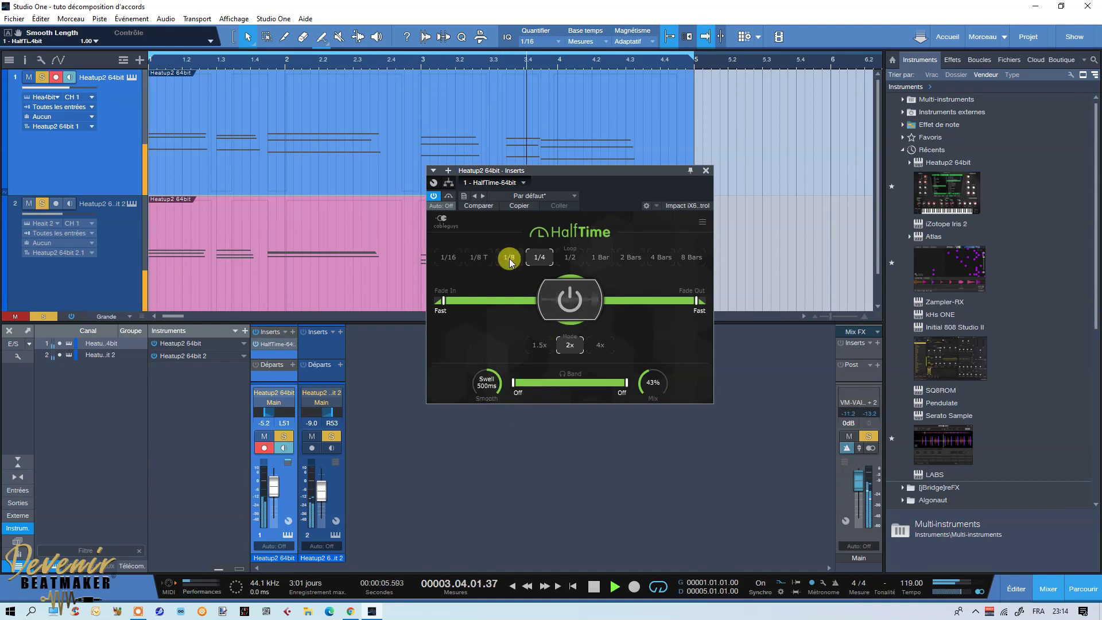
# Step: Set HalfTime's loop to 1/8 T and mix to 100%, try the 4x mode, choose 1.5x, and stop playback
pyautogui.click(480, 256)
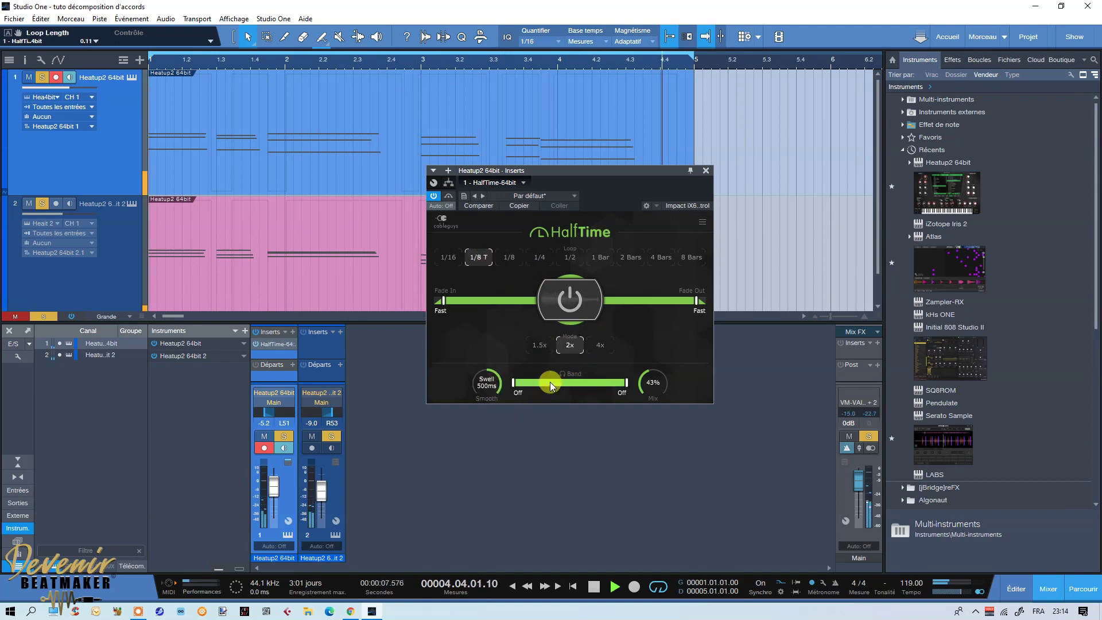
pyautogui.moveTo(626, 382); pyautogui.dragTo(663, 383)
pyautogui.doubleClick(663, 383)
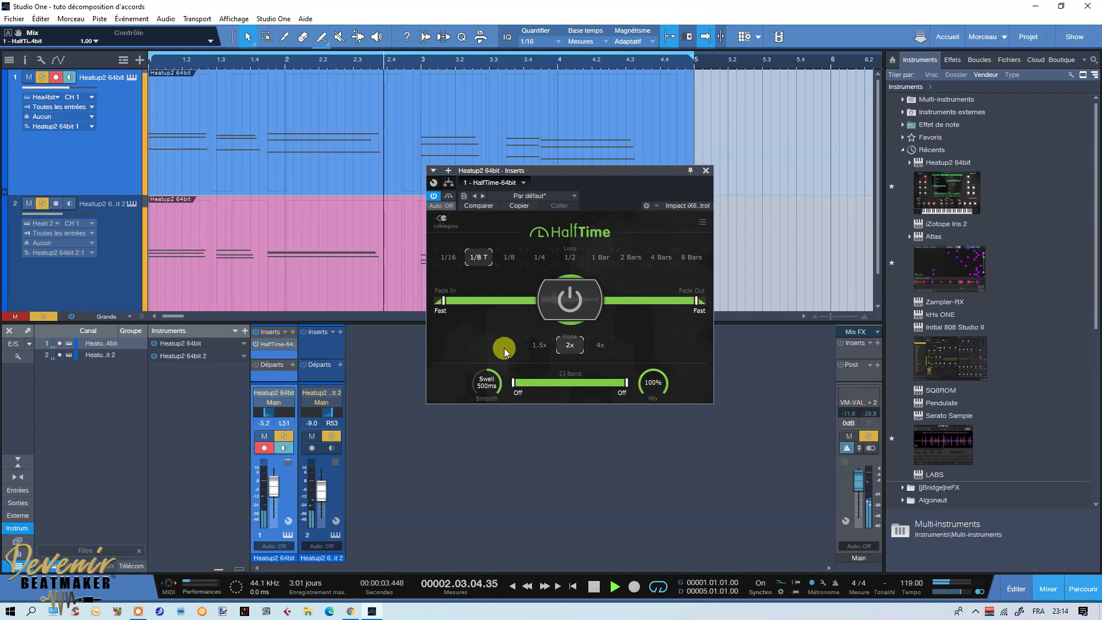
pyautogui.click(598, 346)
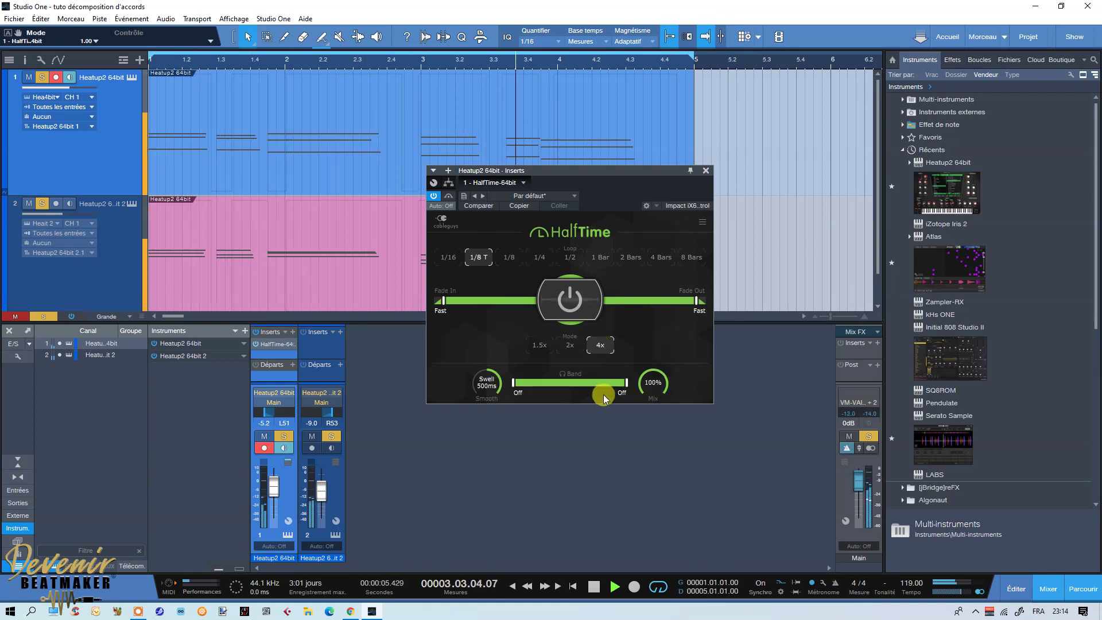
pyautogui.click(535, 340)
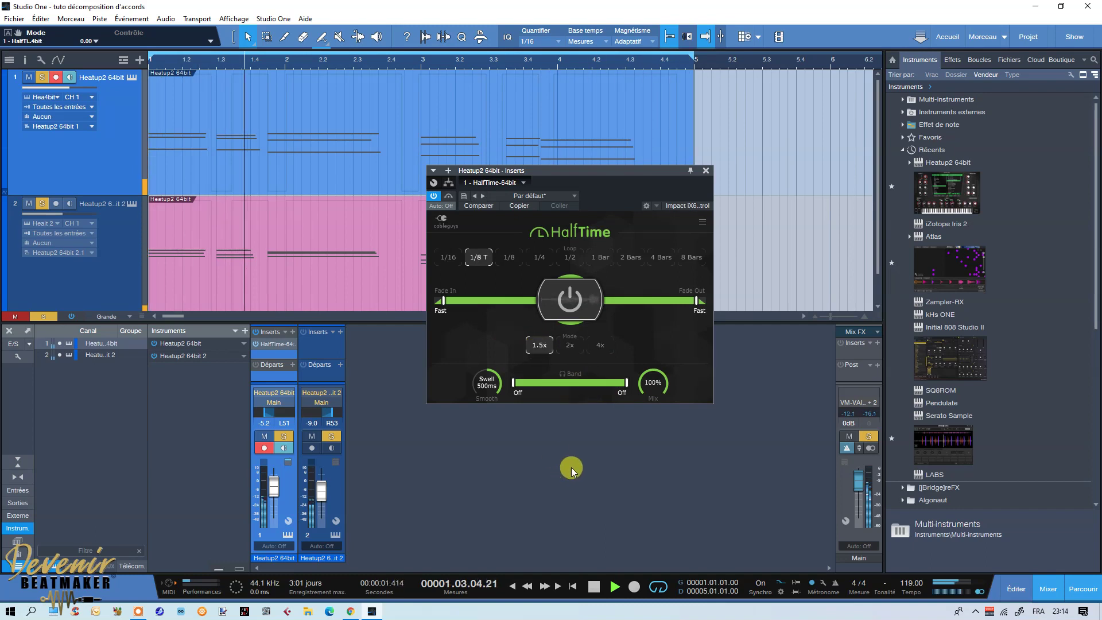
pyautogui.click(598, 591)
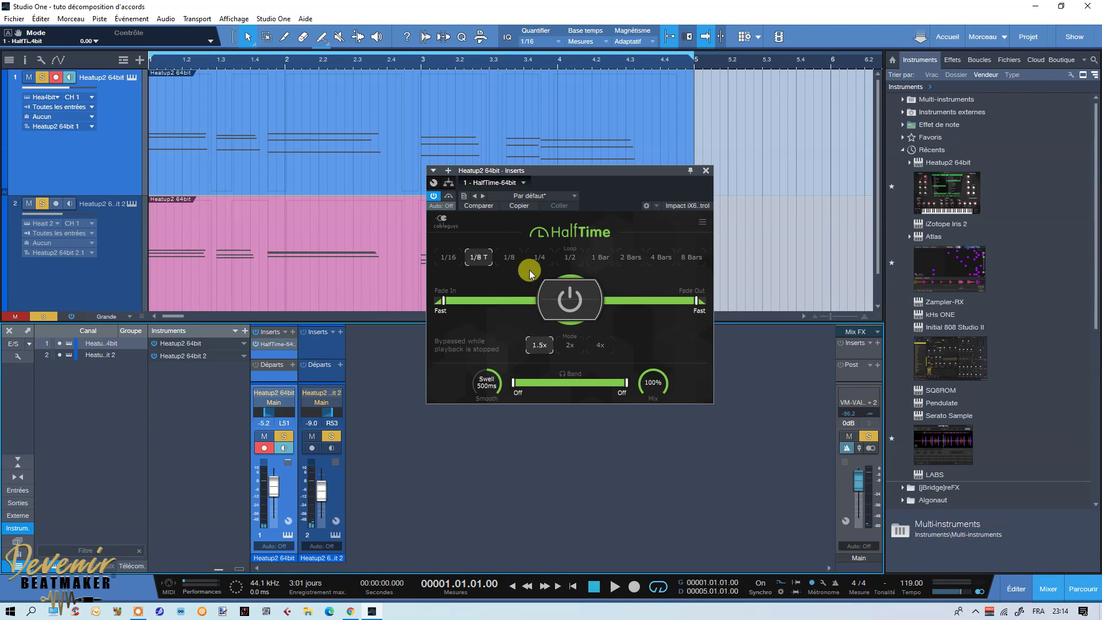
# Step: Set HalfTime's smoothing to Sust. 3.4 ms and its loop length to 1/2
pyautogui.moveTo(488, 383)
pyautogui.mouseDown()
pyautogui.moveTo(487, 402)
pyautogui.moveTo(487, 389)
pyautogui.mouseUp()
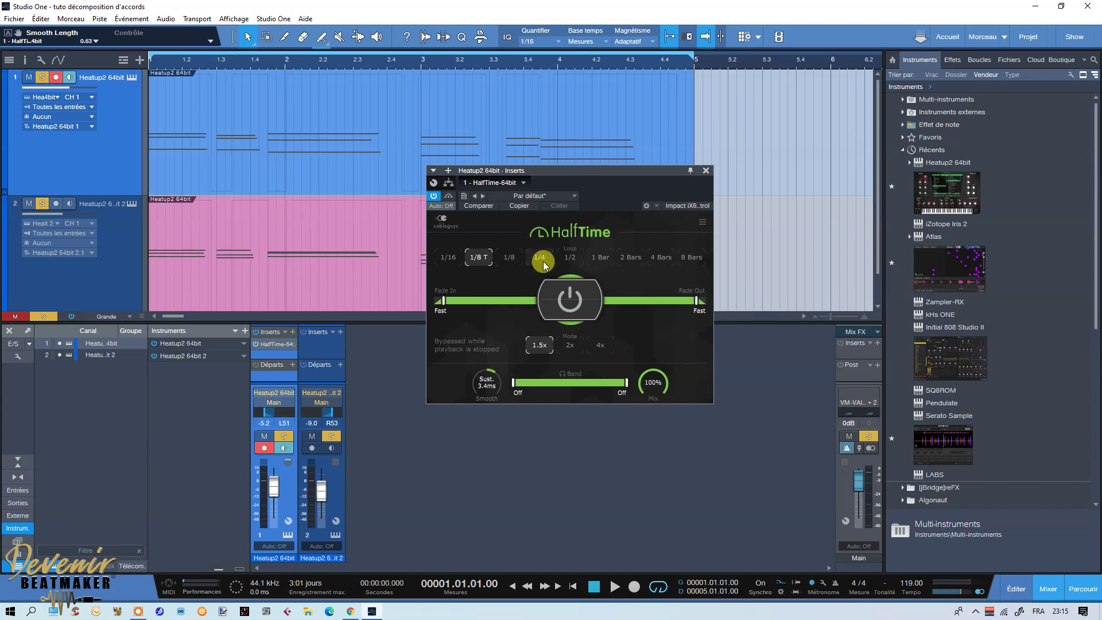
pyautogui.click(568, 257)
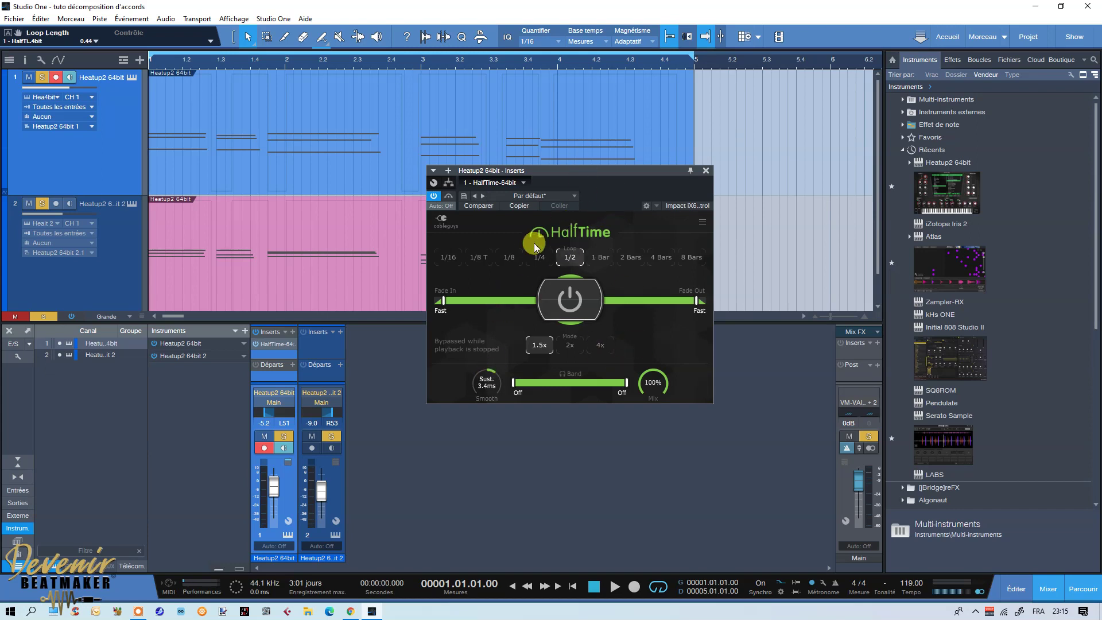
# Step: Set HalfTime's loop to 1/8 and mode to 2x, audition the progression, and close the effect window
pyautogui.click(511, 258)
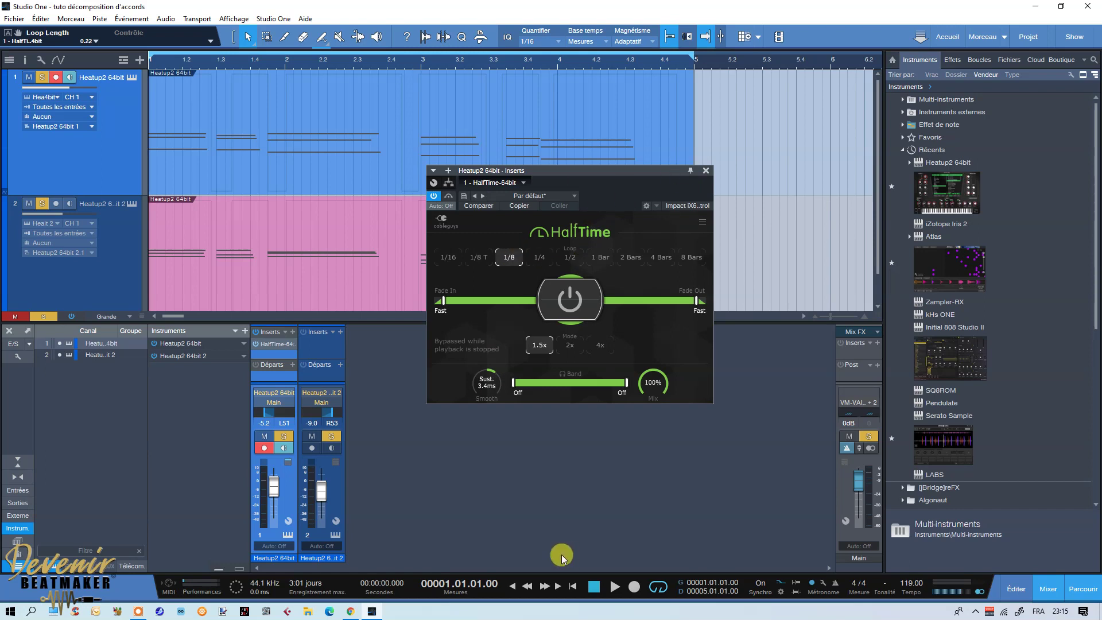
pyautogui.click(613, 587)
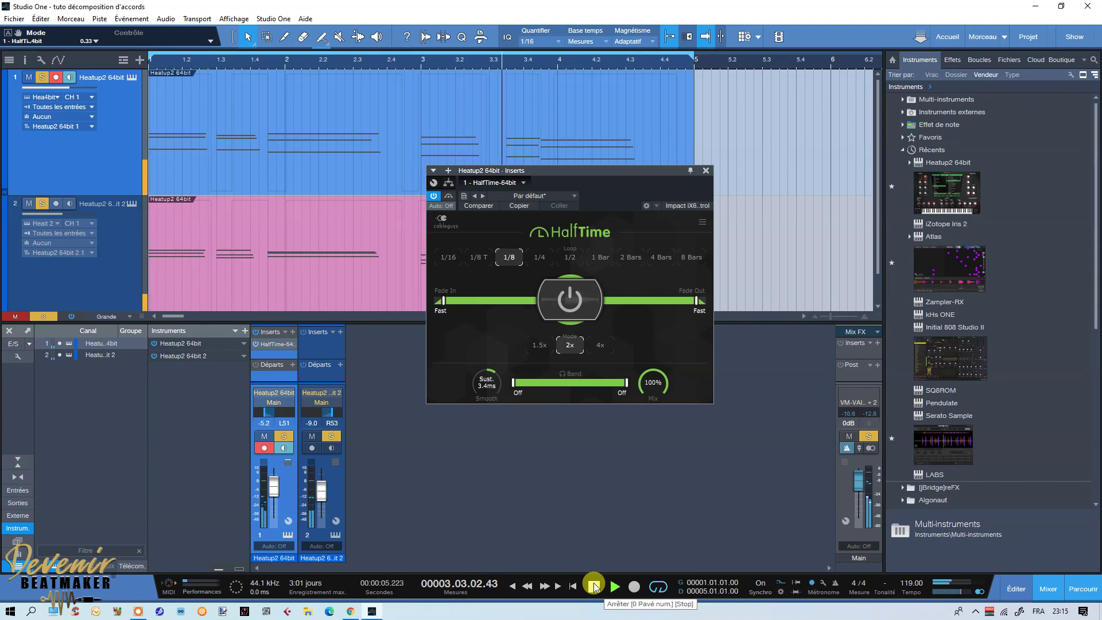
pyautogui.click(594, 585)
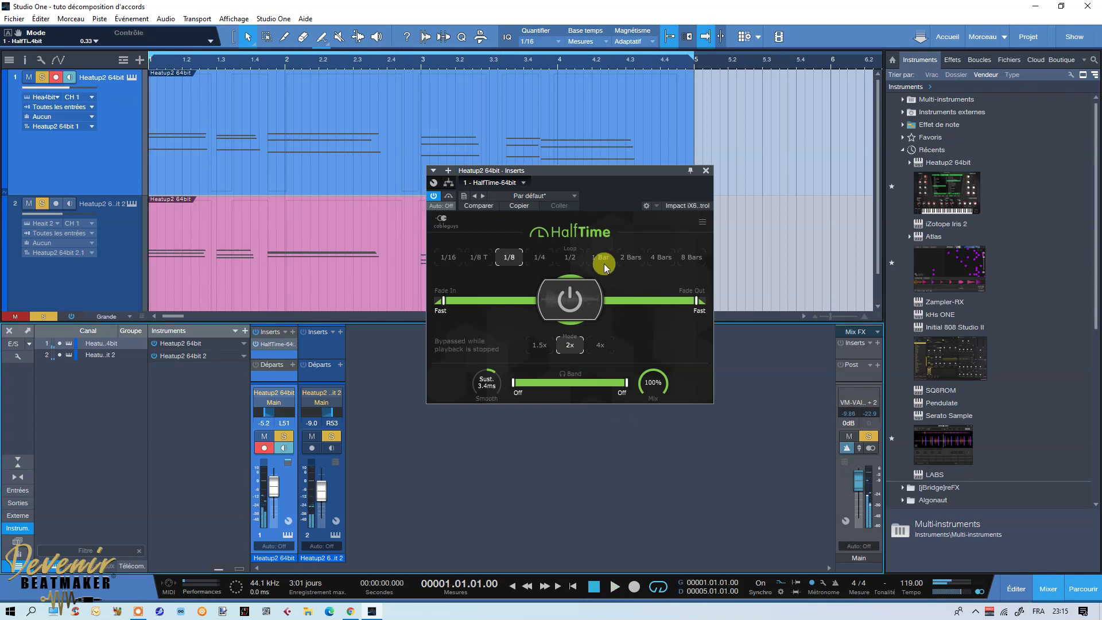
pyautogui.moveTo(612, 188); pyautogui.dragTo(597, 185)
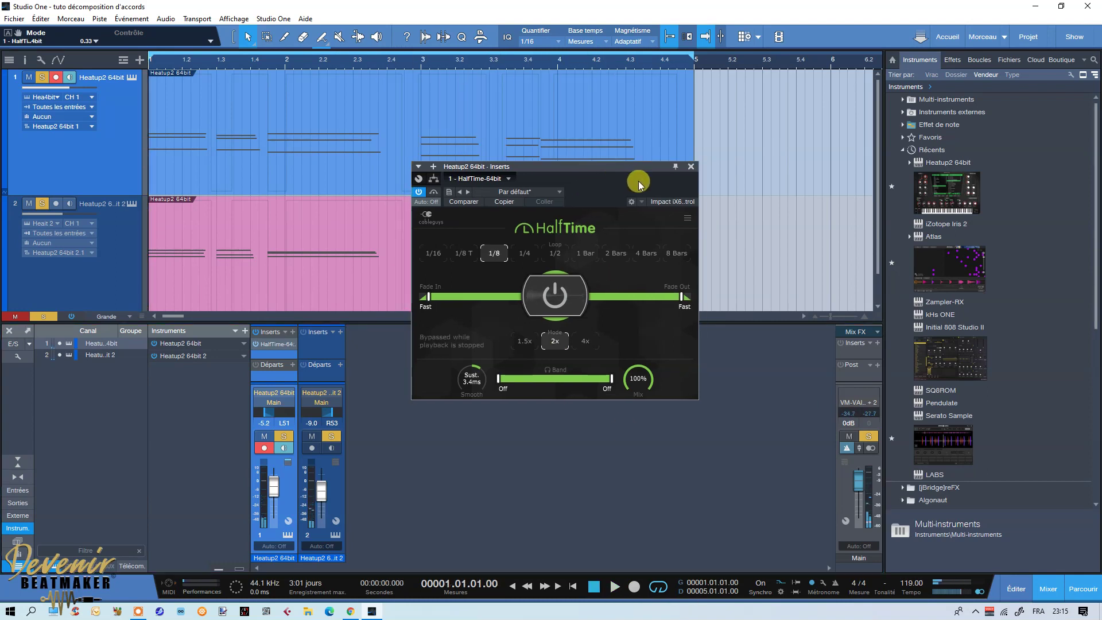
pyautogui.click(692, 166)
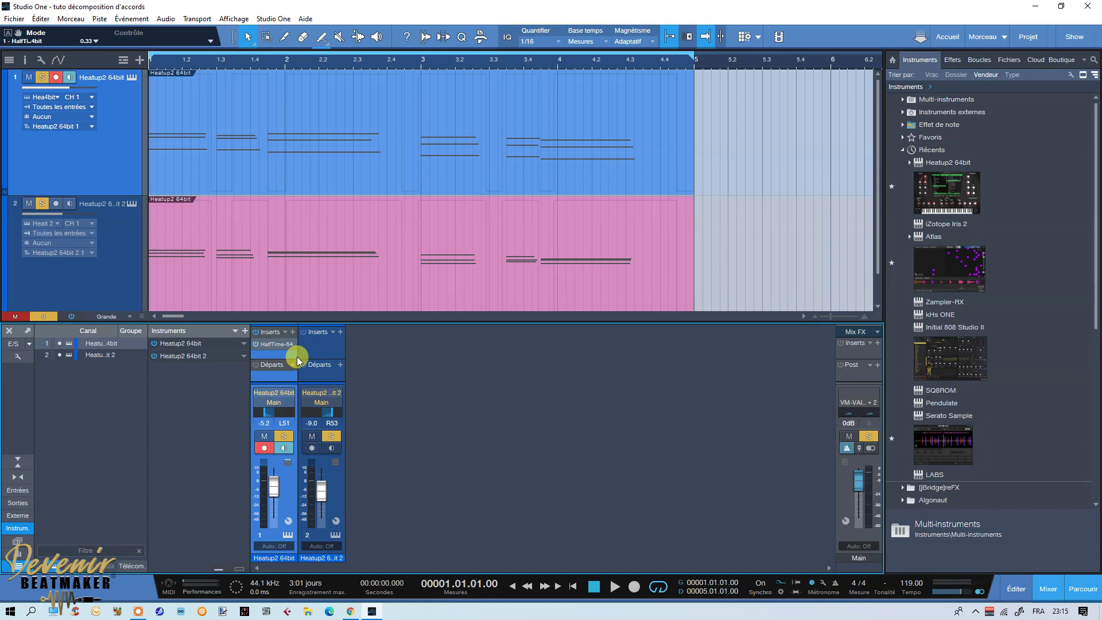
pyautogui.click(341, 332)
pyautogui.click(264, 360)
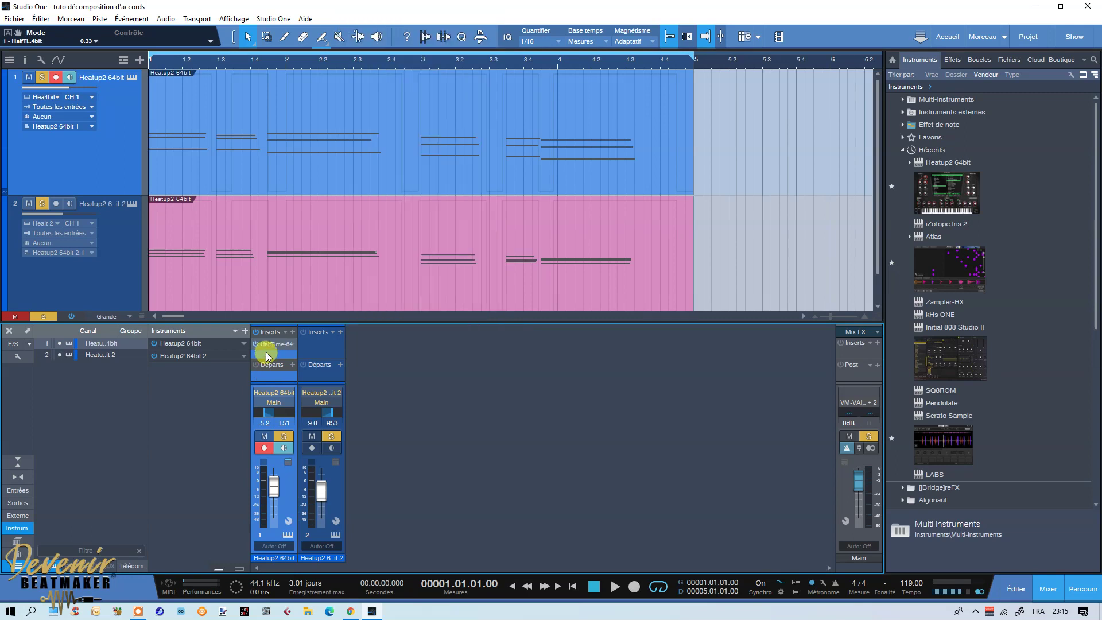
pyautogui.click(340, 331)
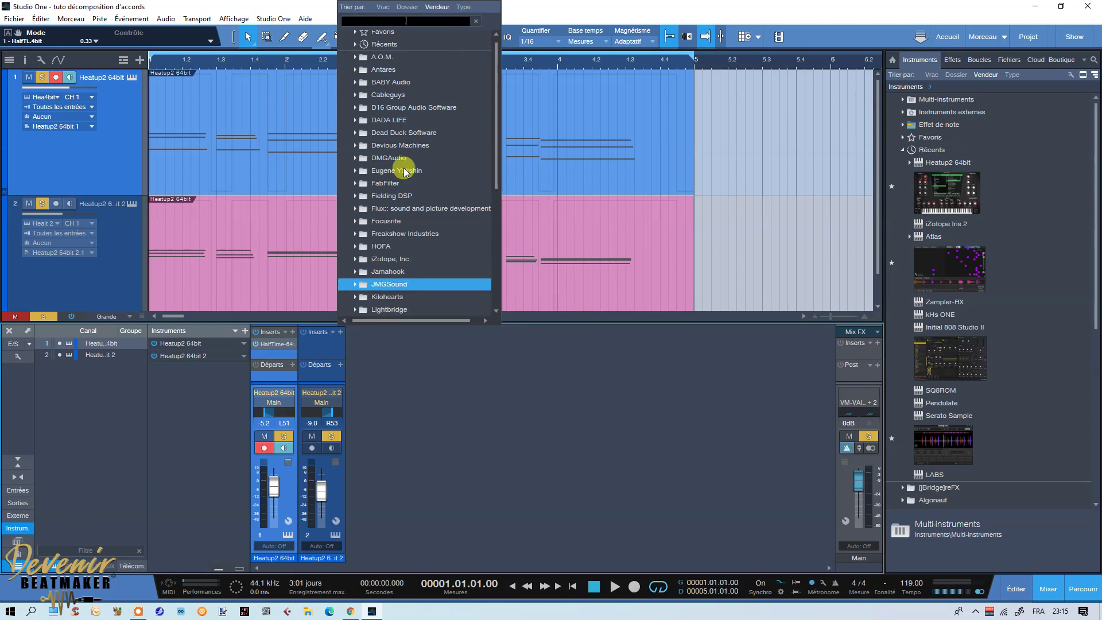
pyautogui.click(419, 239)
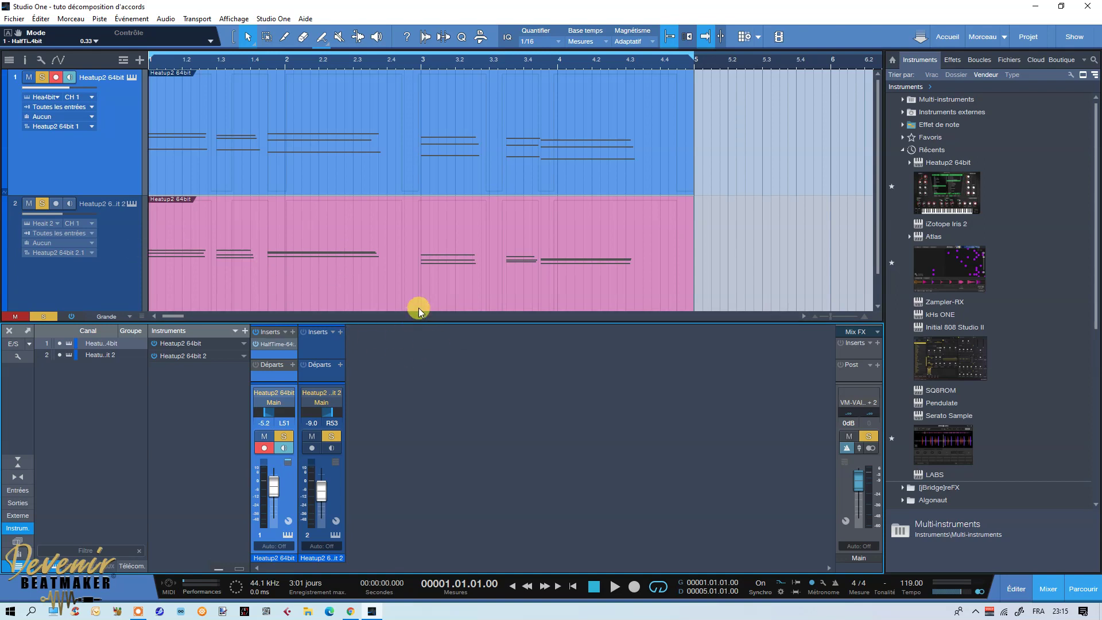
# Step: Reduce the mixer's height and switch it to the compact channel layout
pyautogui.moveTo(429, 321); pyautogui.dragTo(455, 499)
pyautogui.click(17, 464)
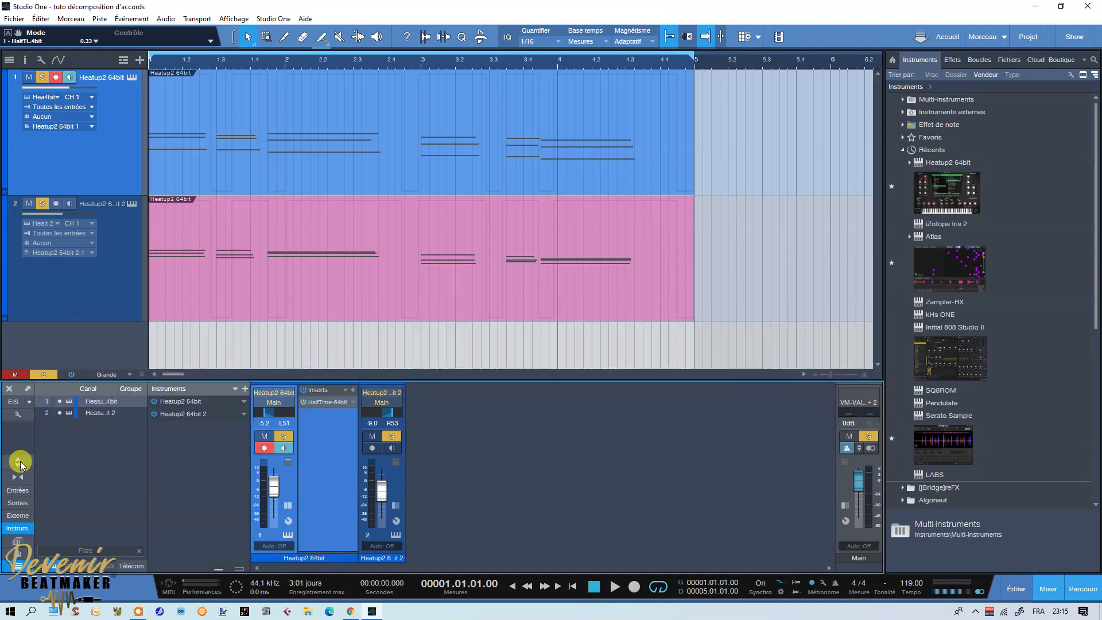
# Step: Try consolidating both tracks' selected instrument parts into audio, and undo the attempt
pyautogui.click(132, 264)
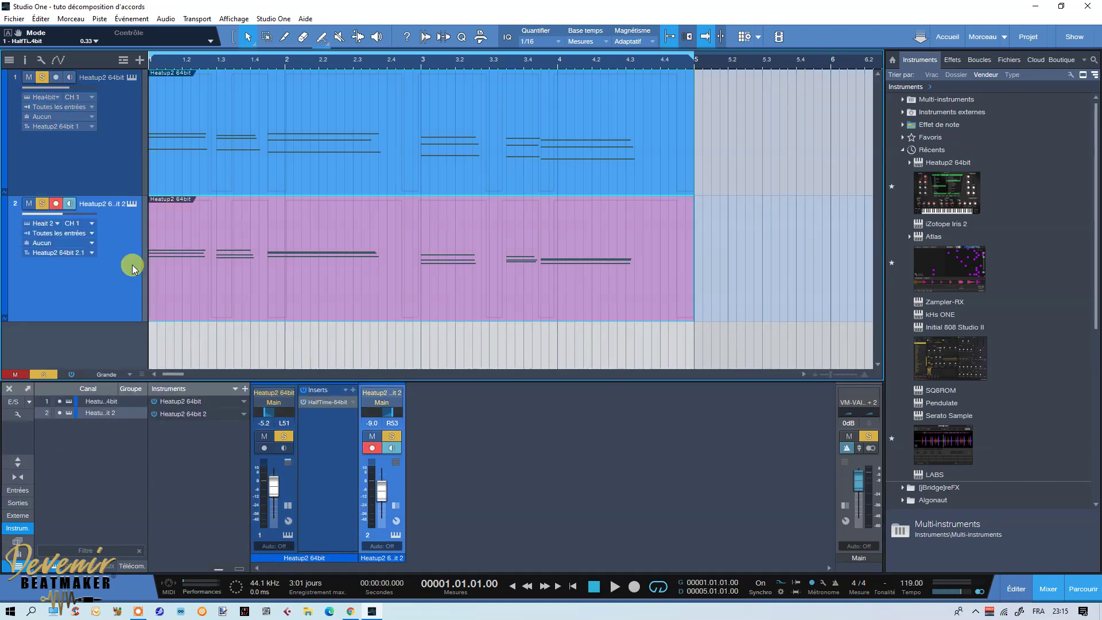
pyautogui.rightClick(191, 259)
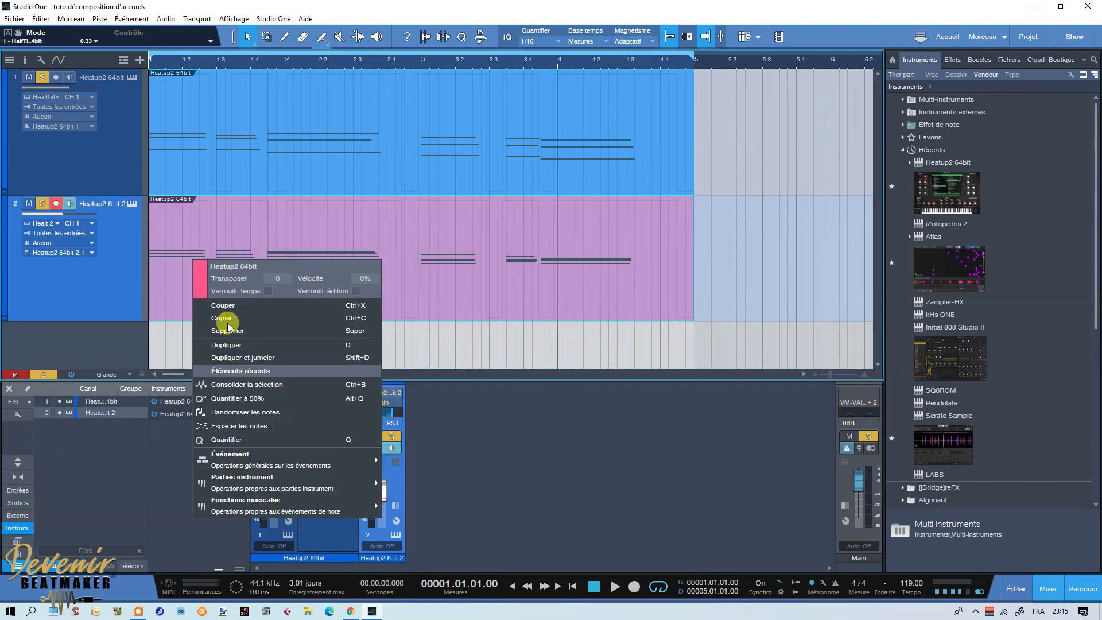
pyautogui.click(243, 381)
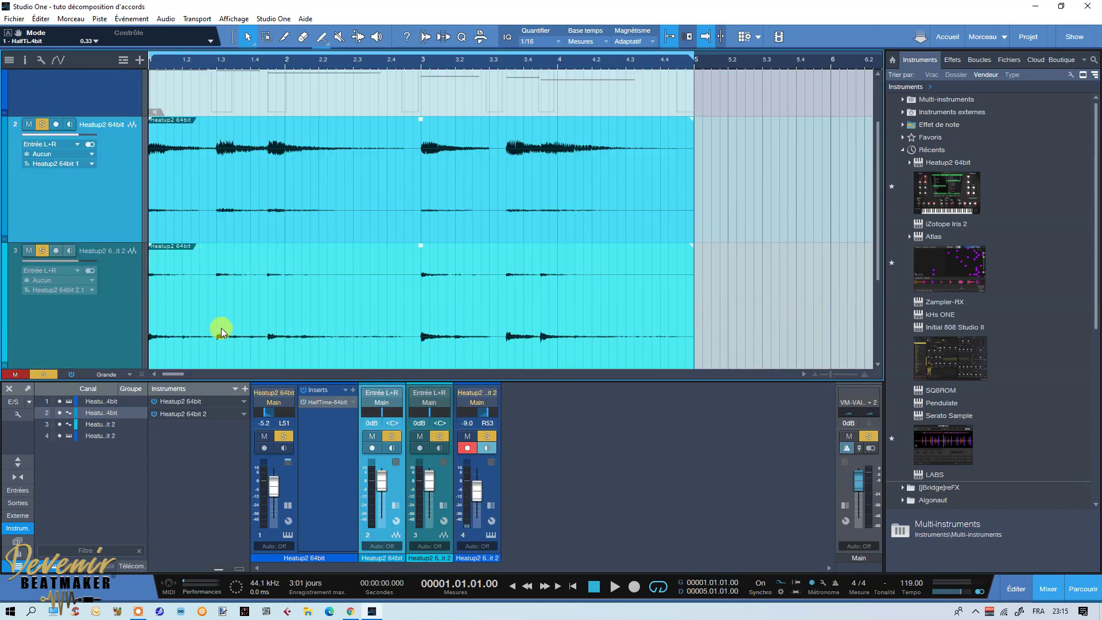
pyautogui.hotkey('ctrl', 'z')
# Step: Consolidate only the second track's instrument part into audio
pyautogui.rightClick(223, 281)
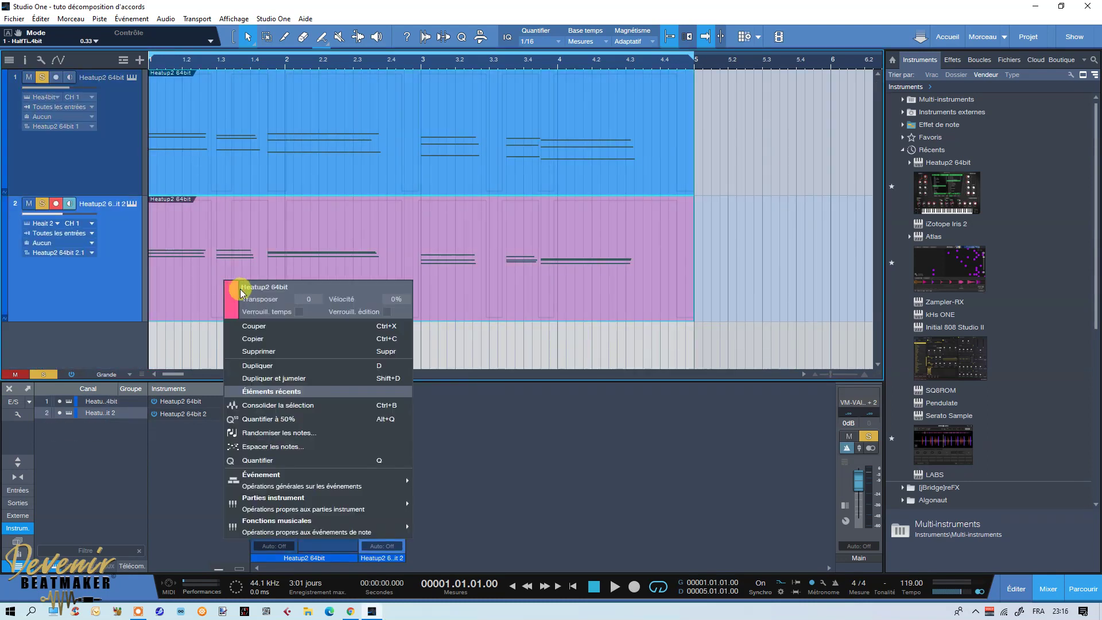
pyautogui.click(137, 287)
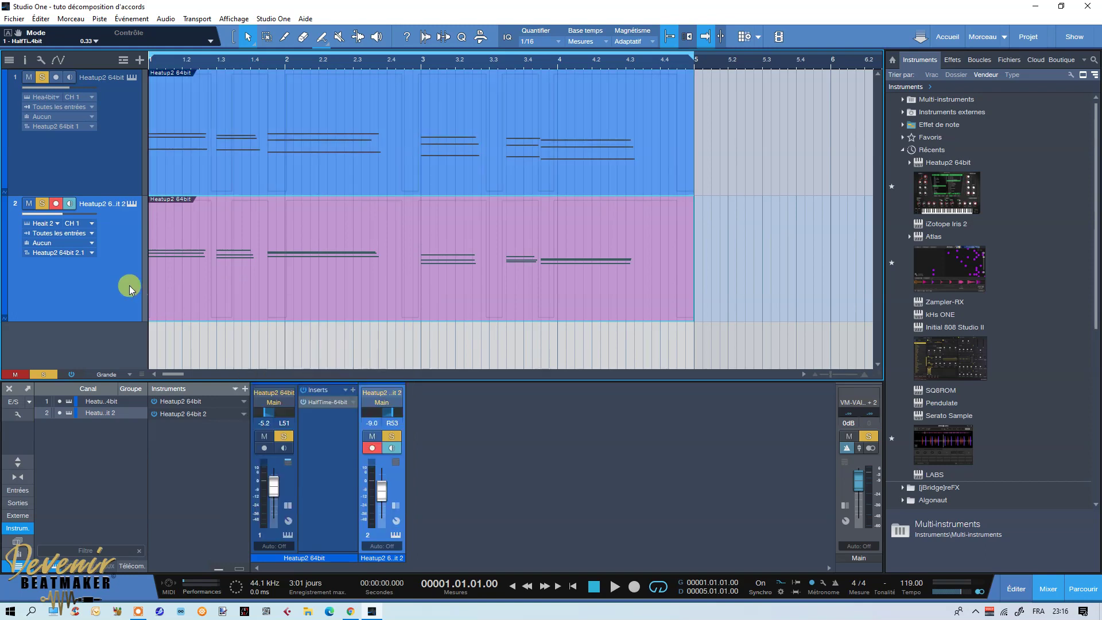
pyautogui.rightClick(184, 282)
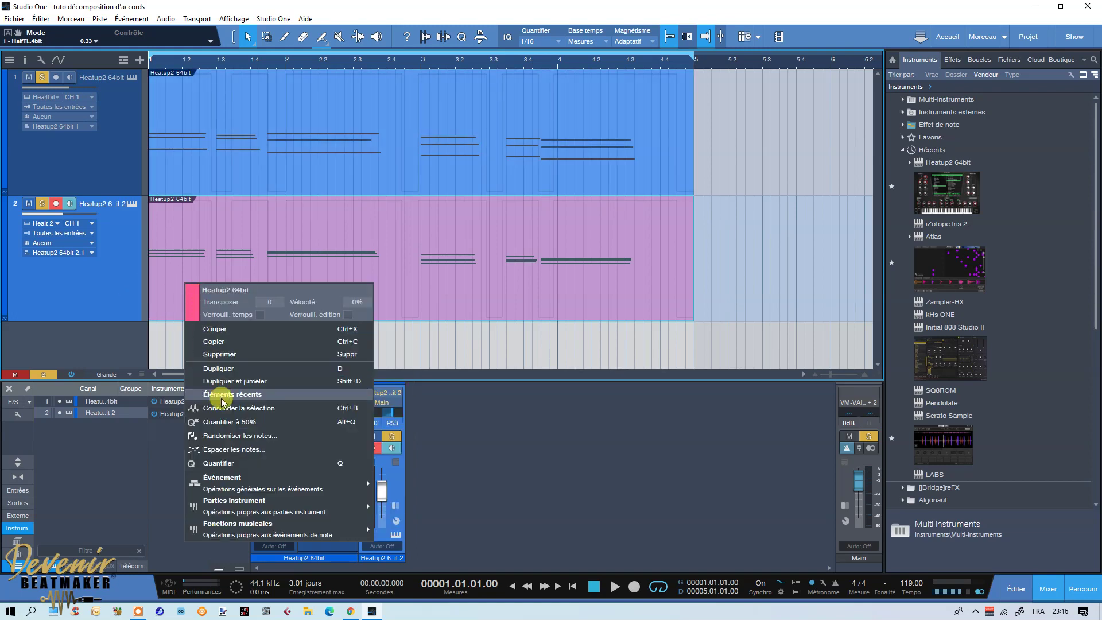
pyautogui.click(258, 285)
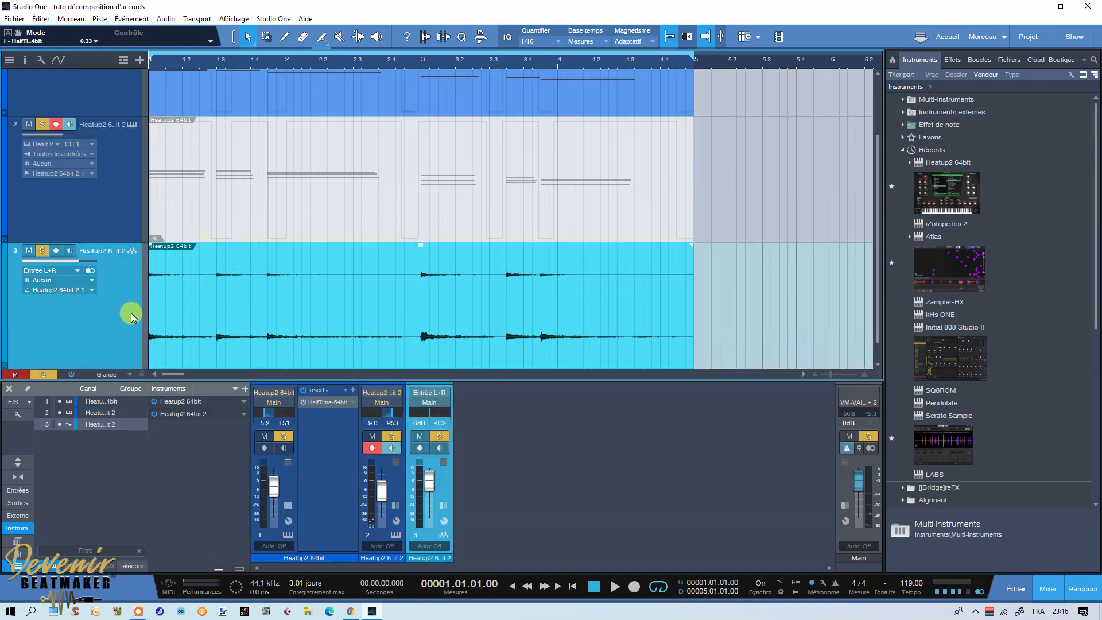
pyautogui.scroll(2, 223, 205)
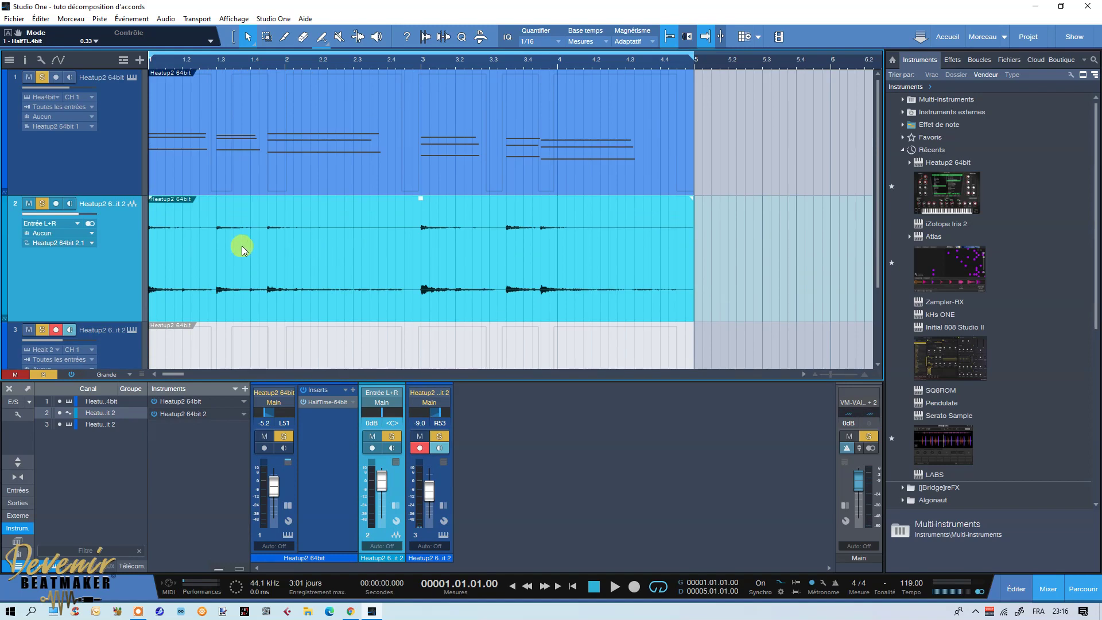
# Step: Reverse the second track's consolidated audio and start playback to audition it
pyautogui.rightClick(302, 258)
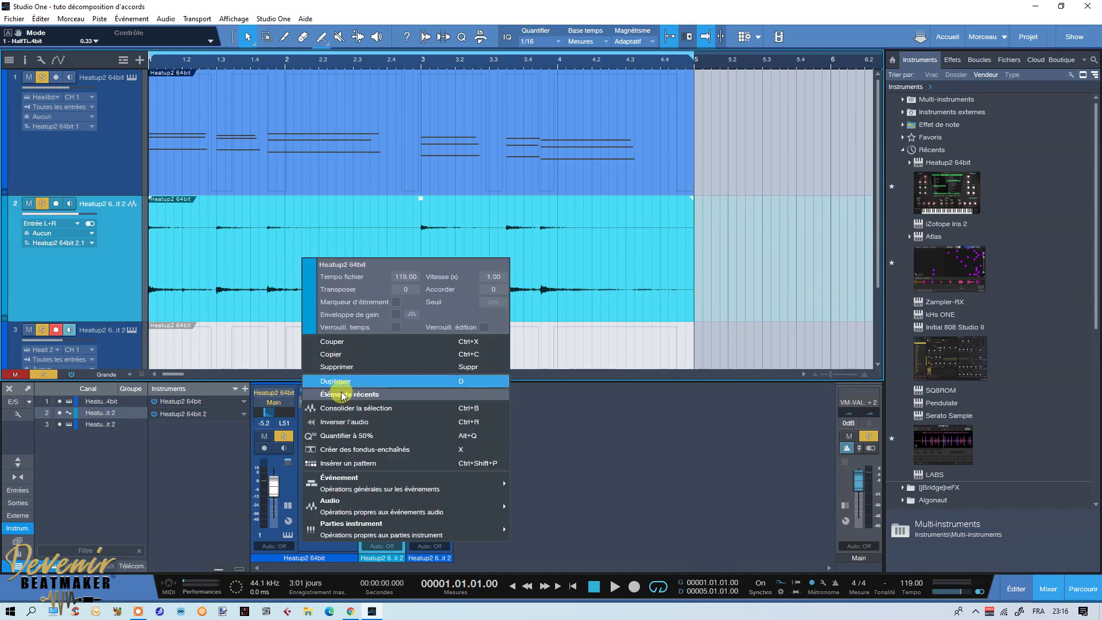
pyautogui.click(341, 423)
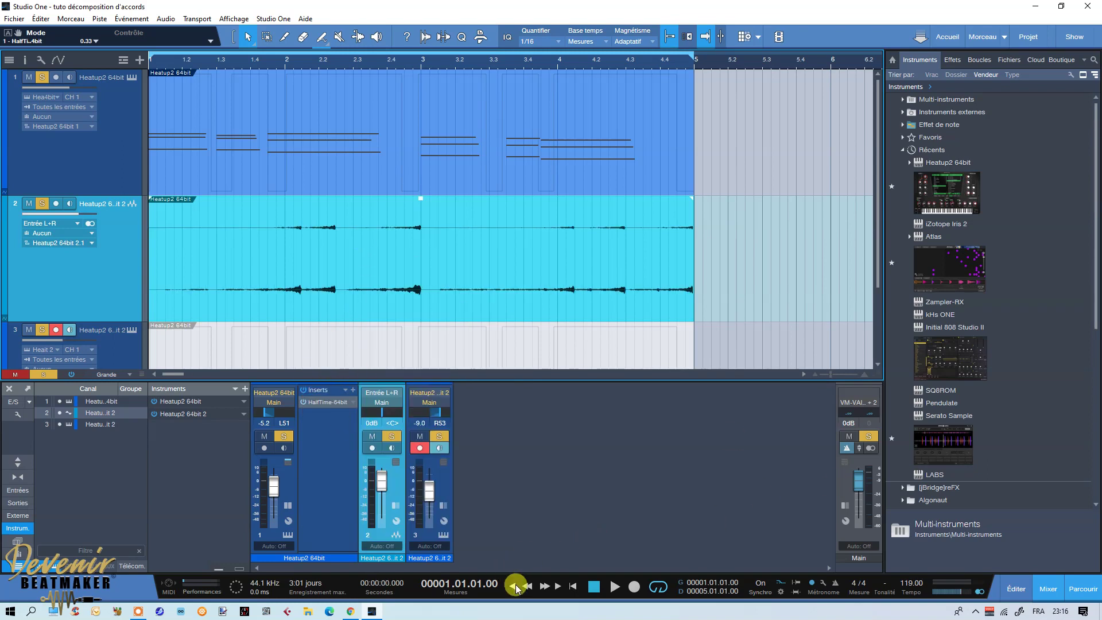
pyautogui.click(616, 585)
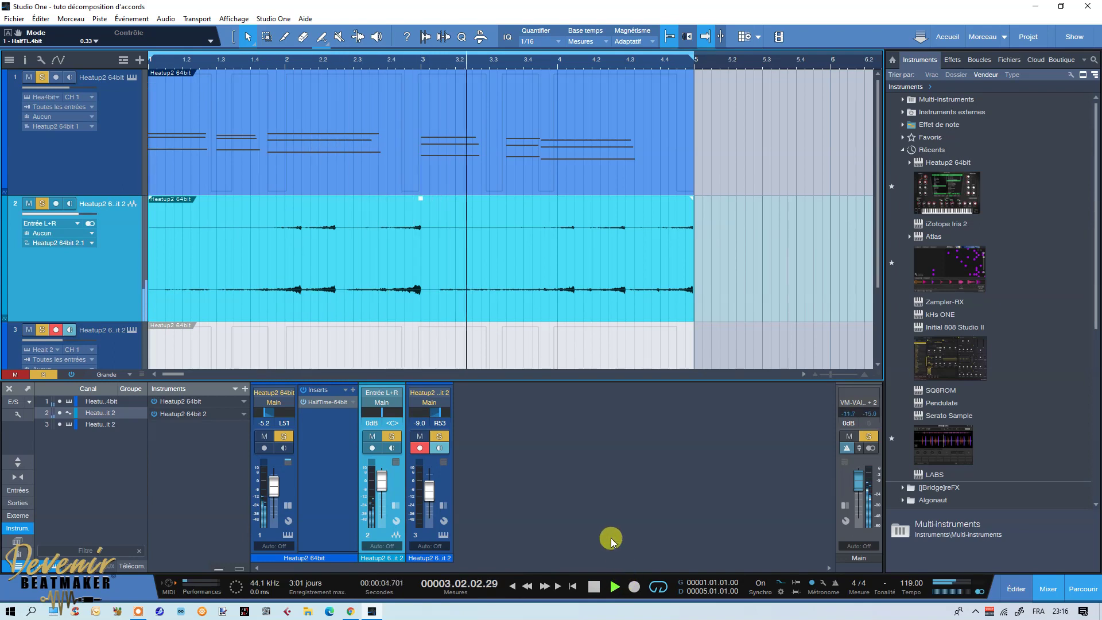
# Step: Try HalfTime's smoothing at FX 171 ms during playback, stop, and undo back to the two instrument parts
pyautogui.doubleClick(323, 401)
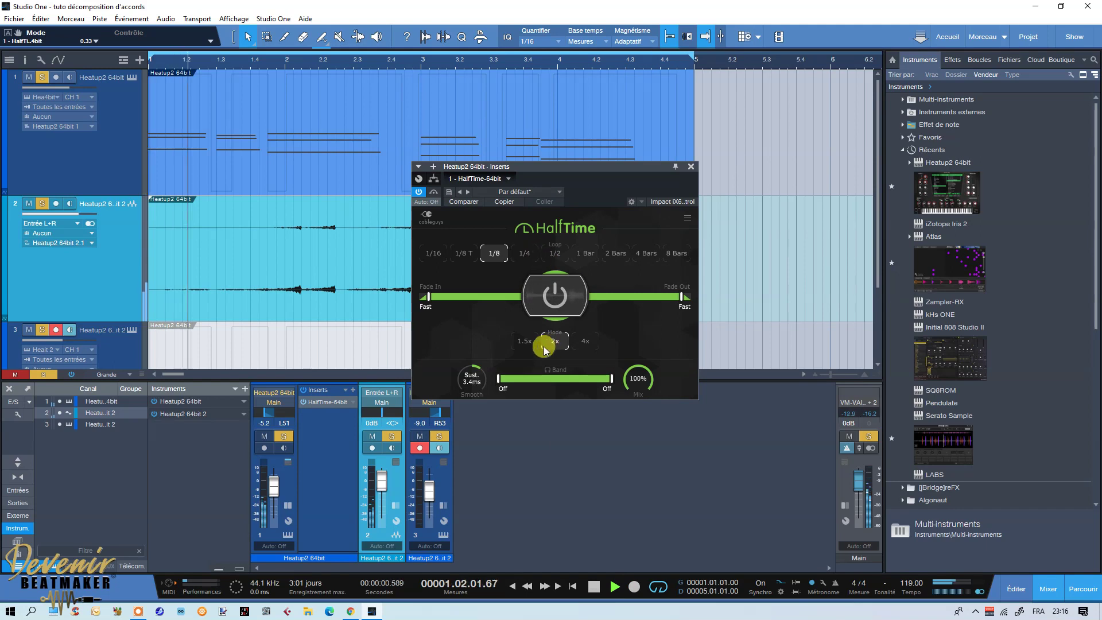
pyautogui.moveTo(442, 372); pyautogui.dragTo(504, 377)
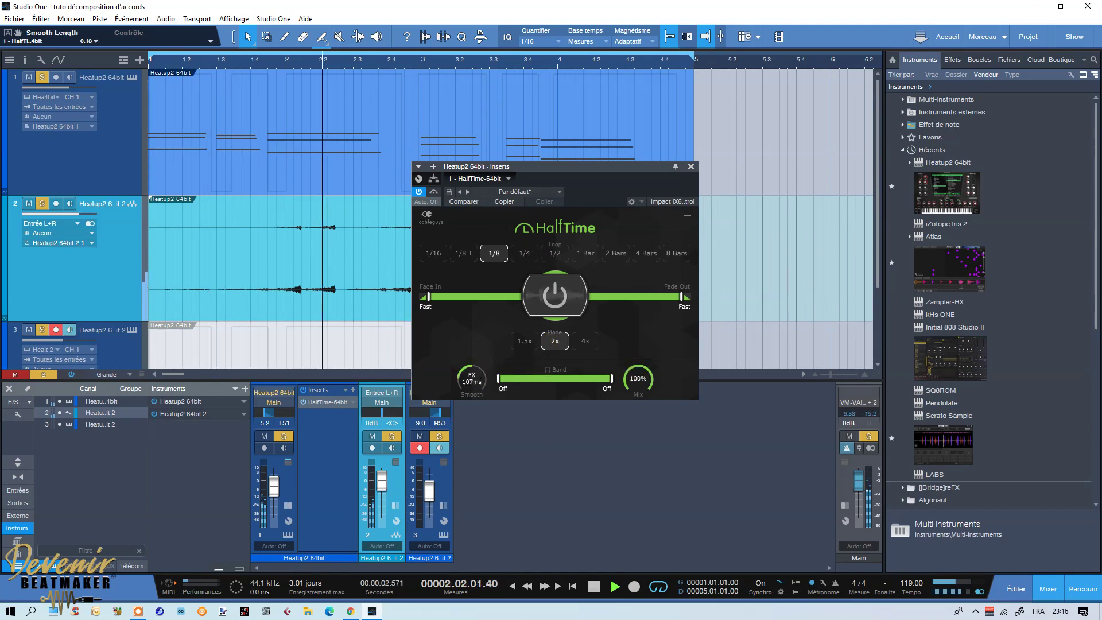
pyautogui.click(491, 255)
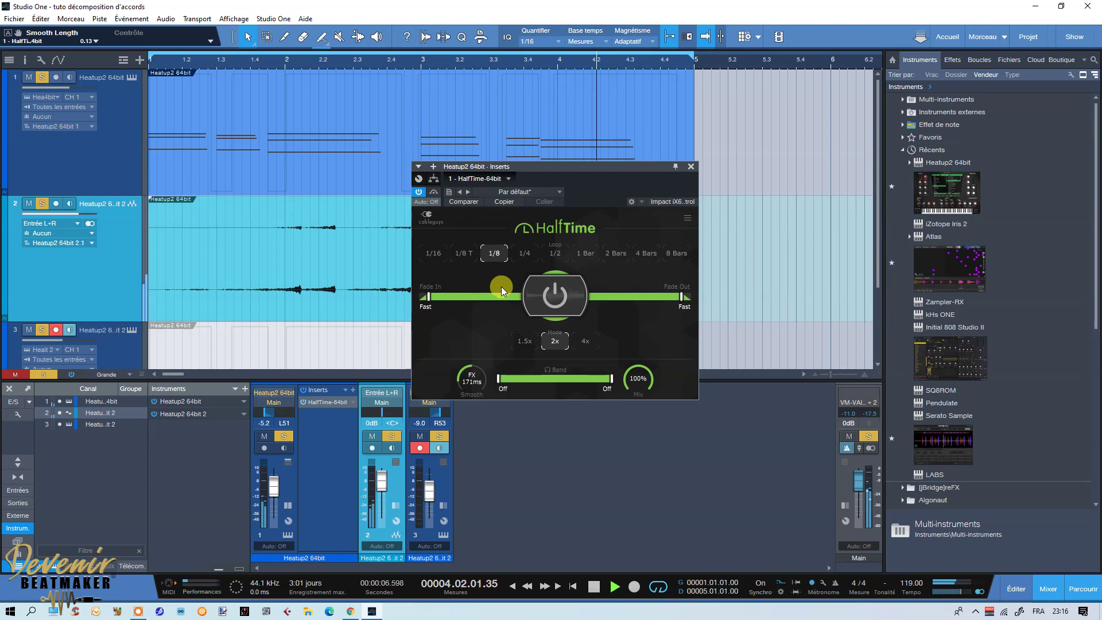
pyautogui.press('space')
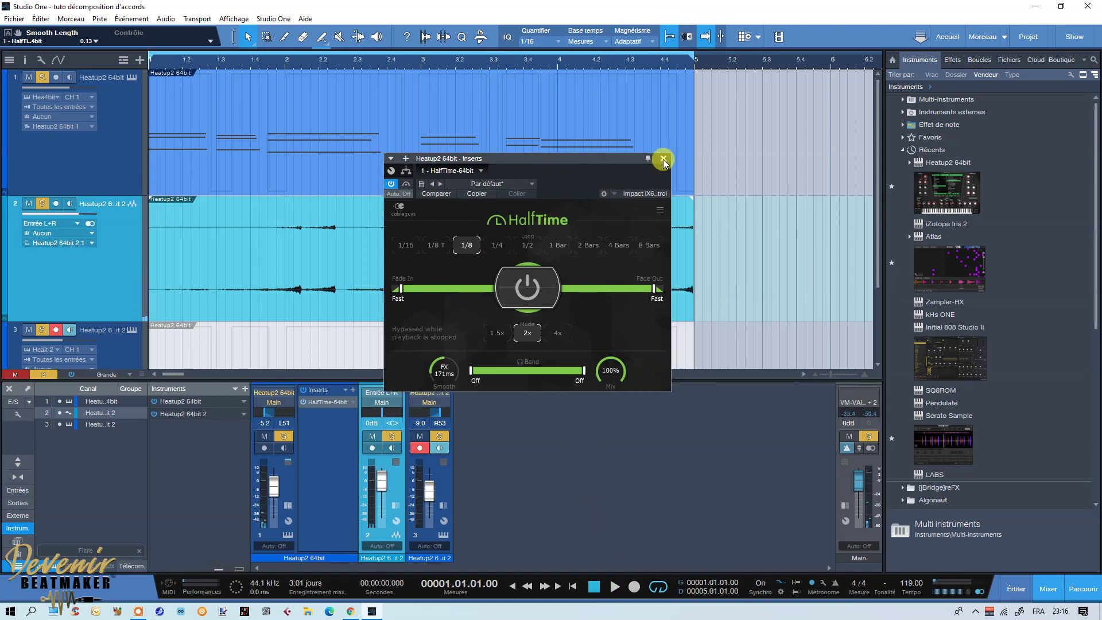
pyautogui.click(690, 166)
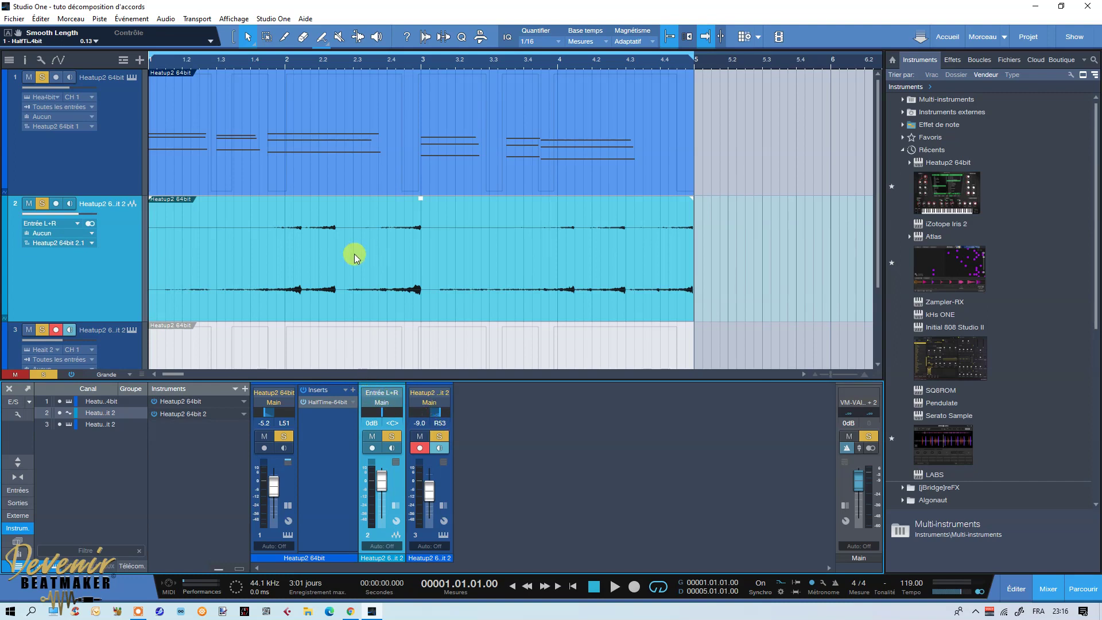
pyautogui.hotkey('ctrl', 'z')
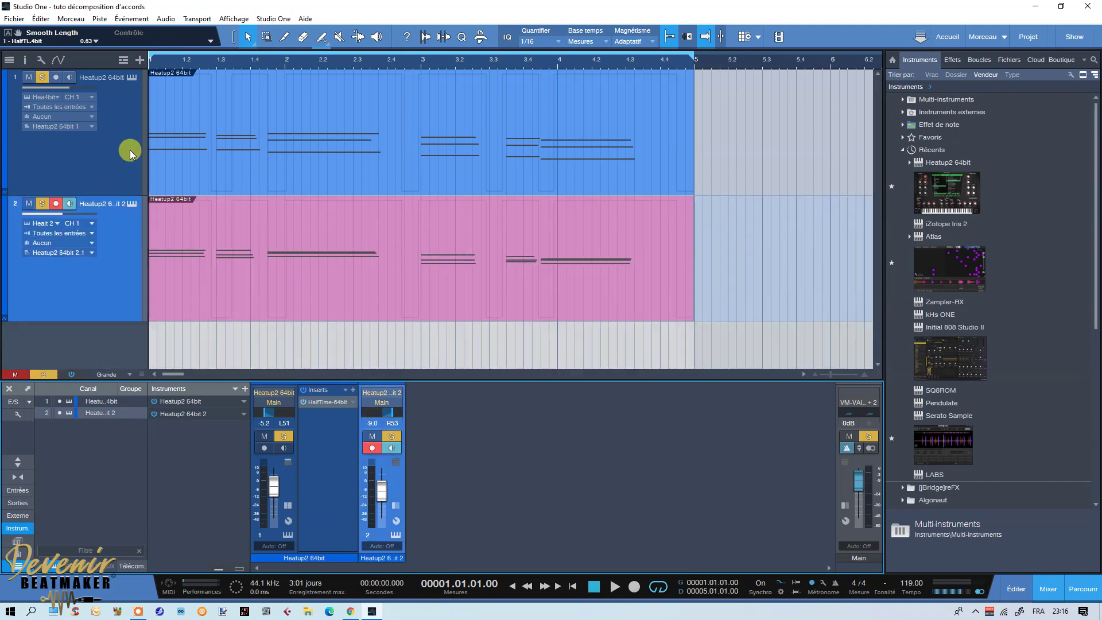
# Step: Open the first track's part in an enlarged note editor and stagger the first chord's notes, starting B2 at 1.1.3 and D#3 at 1.2.1
pyautogui.doubleClick(170, 164)
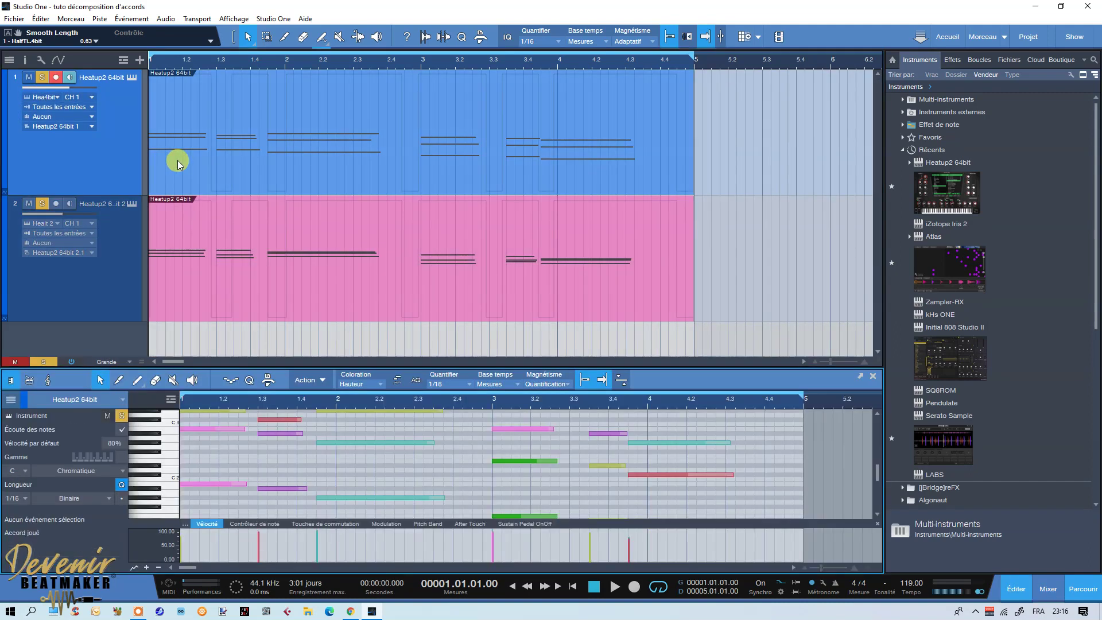
pyautogui.moveTo(307, 367); pyautogui.dragTo(282, 198)
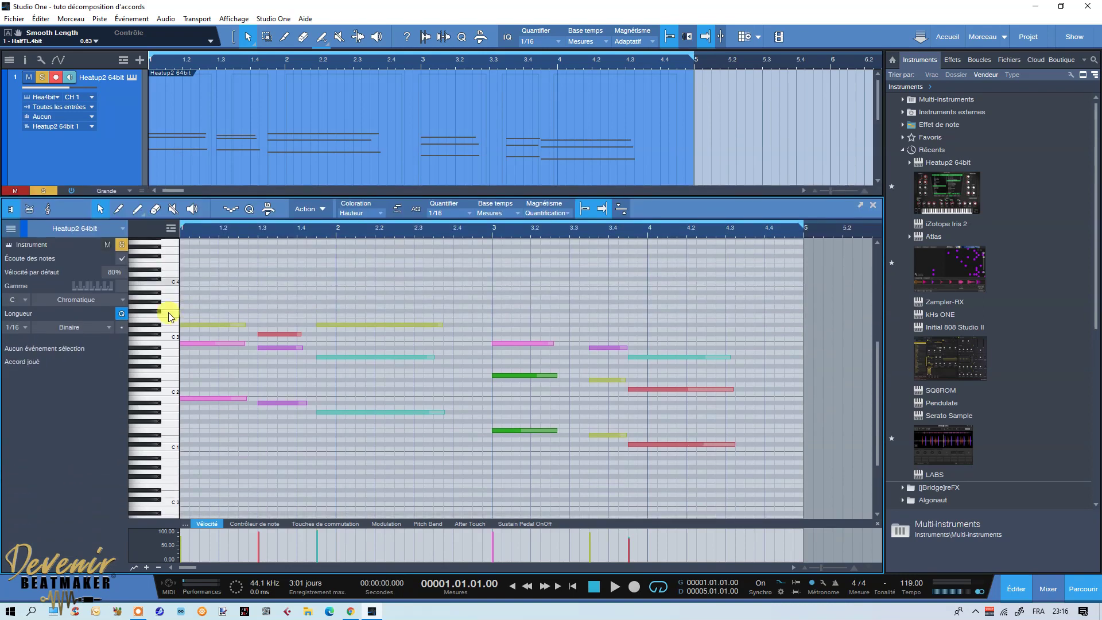
pyautogui.moveTo(248, 400); pyautogui.dragTo(197, 399)
pyautogui.moveTo(182, 344); pyautogui.dragTo(219, 325)
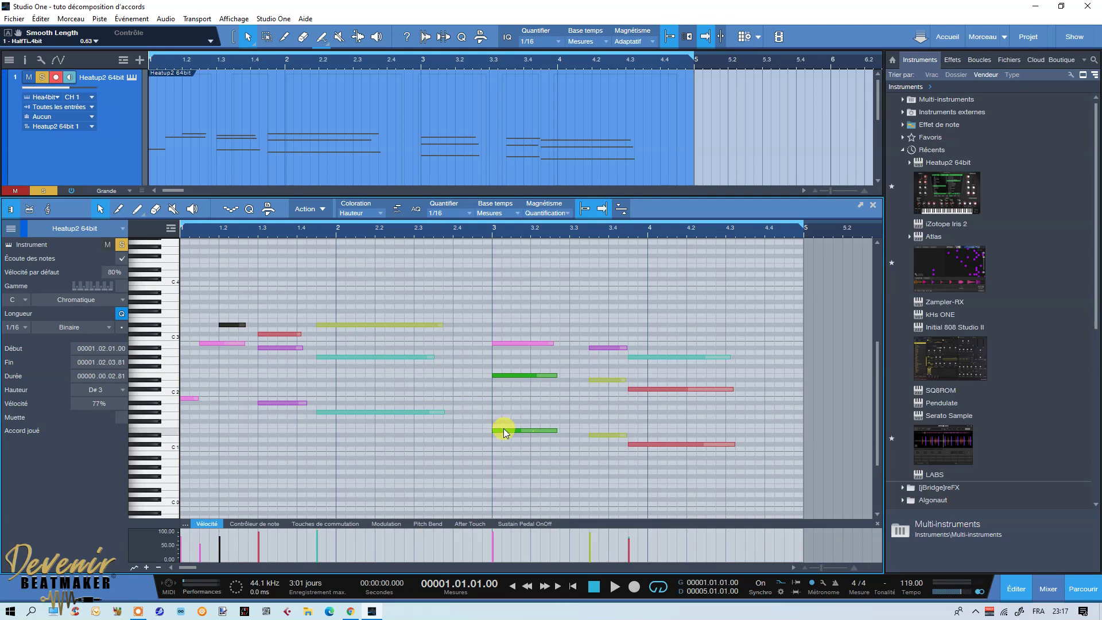
# Step: Stagger the bar 3 chord into short ascending notes and shorten the first chord's B2 note to end at 1.2.1
pyautogui.moveTo(552, 430); pyautogui.dragTo(515, 435)
pyautogui.moveTo(494, 376); pyautogui.dragTo(527, 375)
pyautogui.moveTo(245, 343); pyautogui.dragTo(220, 346)
# Step: In the second track's part, stagger the chords at 1.3 and 3.3.3 into short, successive ascending notes
pyautogui.scroll(-2, 231, 123)
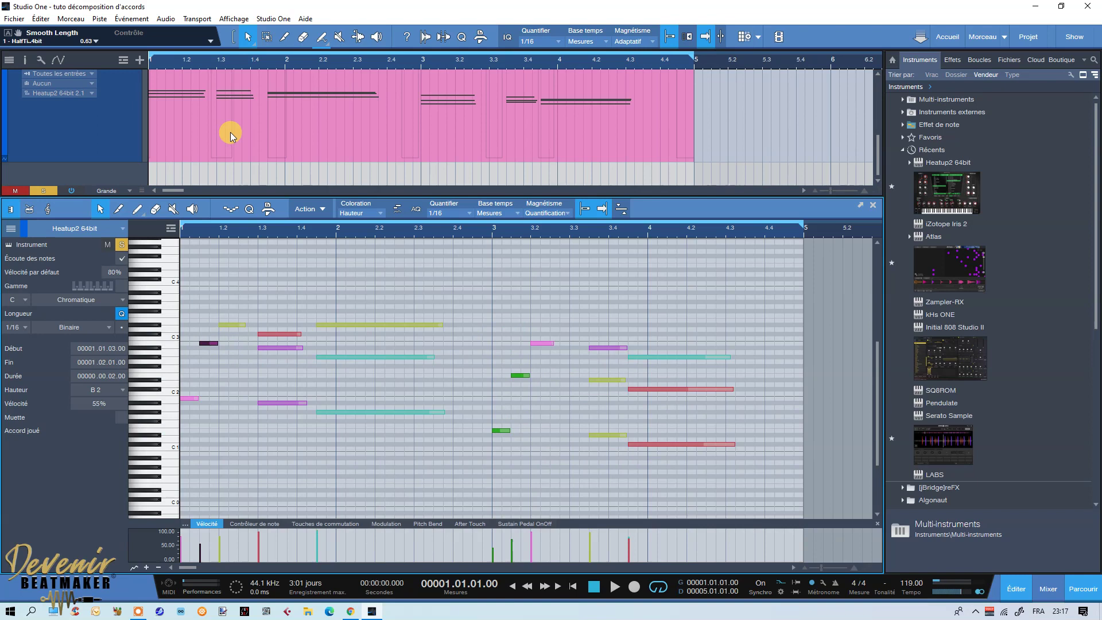
pyautogui.click(230, 132)
pyautogui.scroll(3, 211, 337)
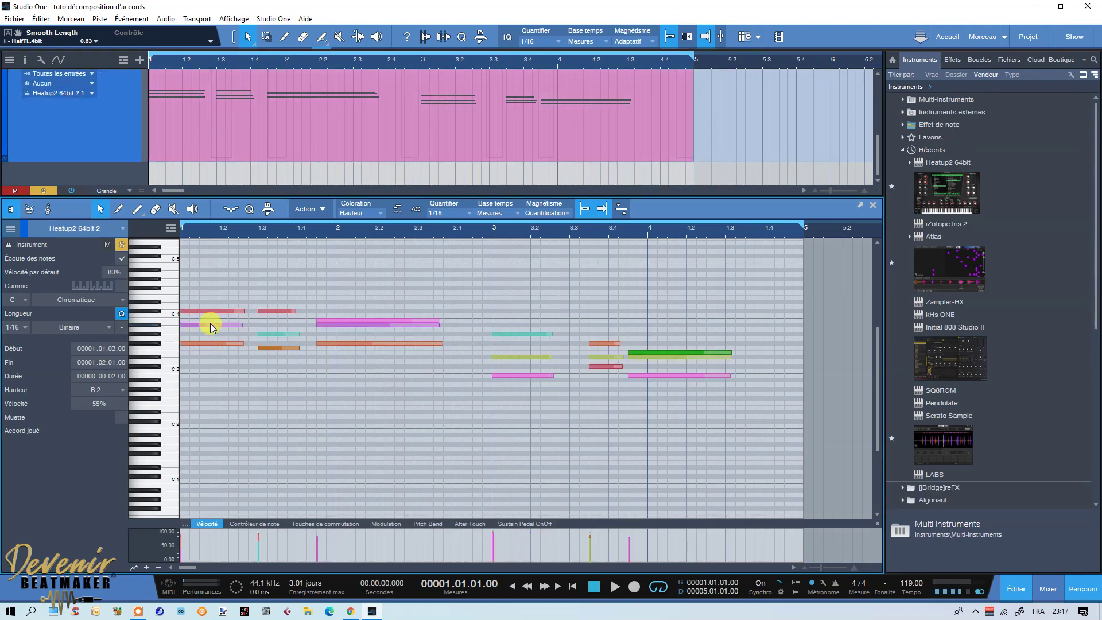
pyautogui.click(281, 357)
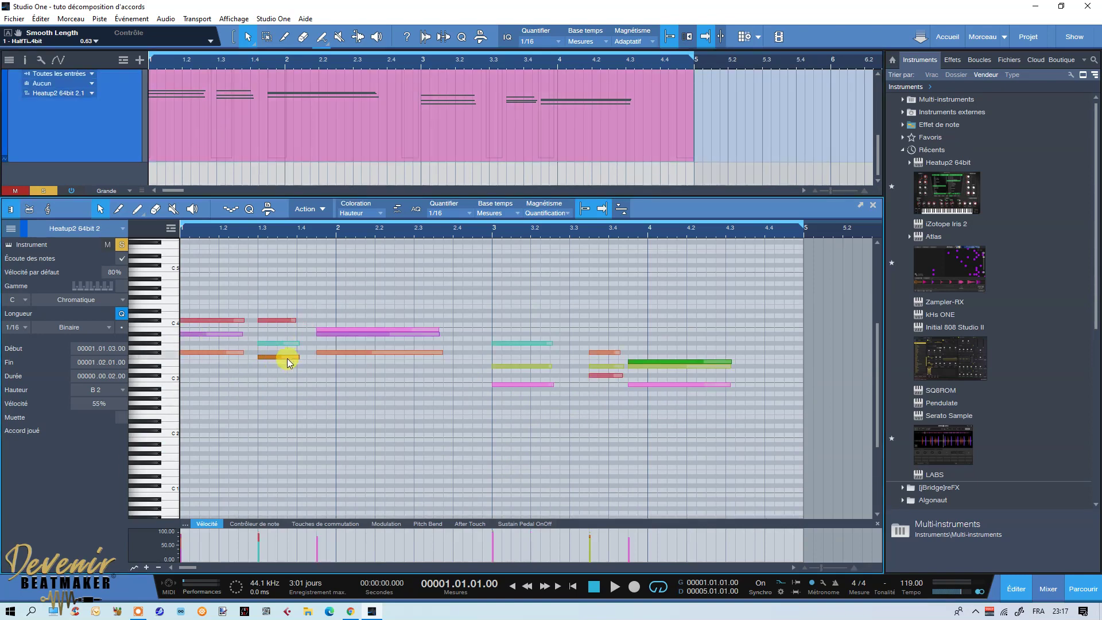
pyautogui.moveTo(289, 358)
pyautogui.mouseDown()
pyautogui.moveTo(265, 344)
pyautogui.moveTo(277, 344)
pyautogui.moveTo(277, 323)
pyautogui.moveTo(289, 345)
pyautogui.mouseUp()
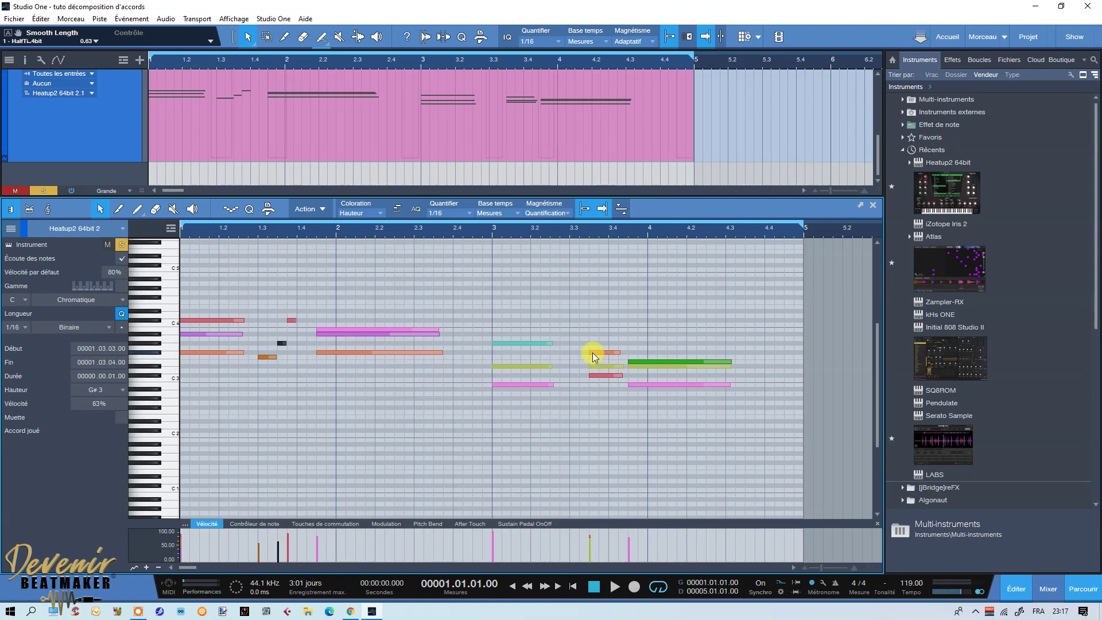
pyautogui.moveTo(622, 376); pyautogui.dragTo(609, 353)
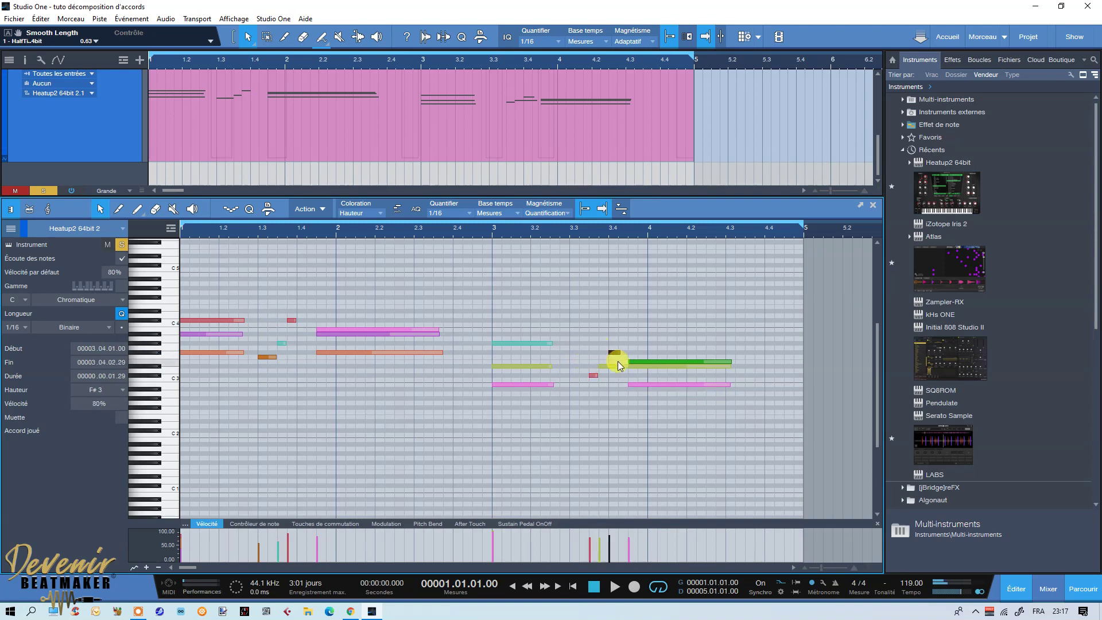
pyautogui.click(603, 365)
# Step: Play back the staggered chords with the note editor shrunk to show both tracks, and stop playback
pyautogui.click(592, 586)
pyautogui.click(614, 586)
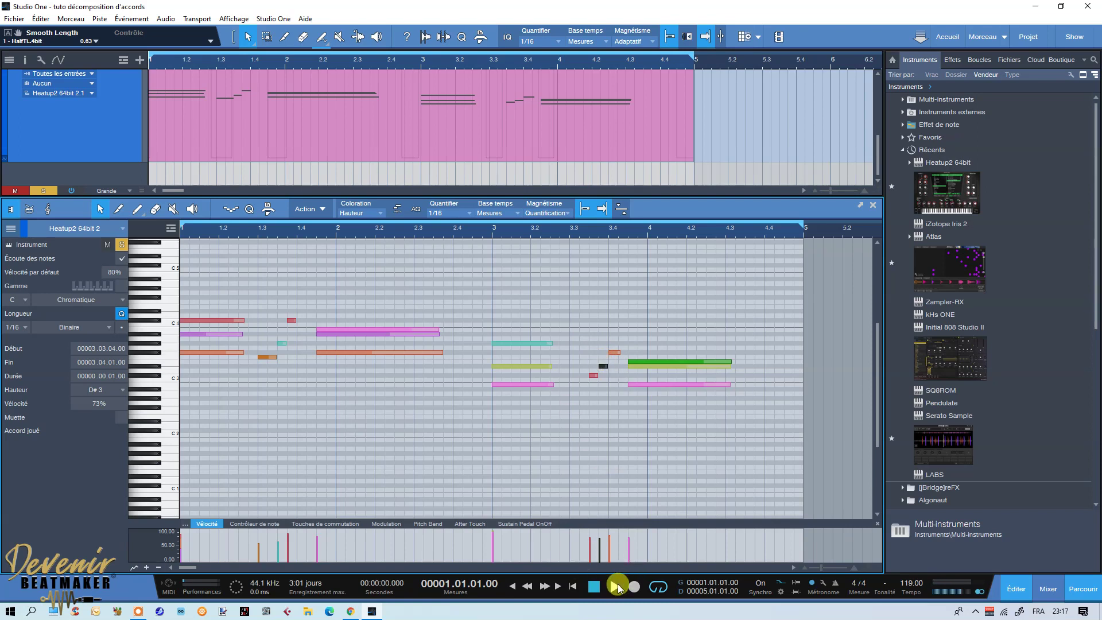
pyautogui.moveTo(492, 195); pyautogui.dragTo(489, 393)
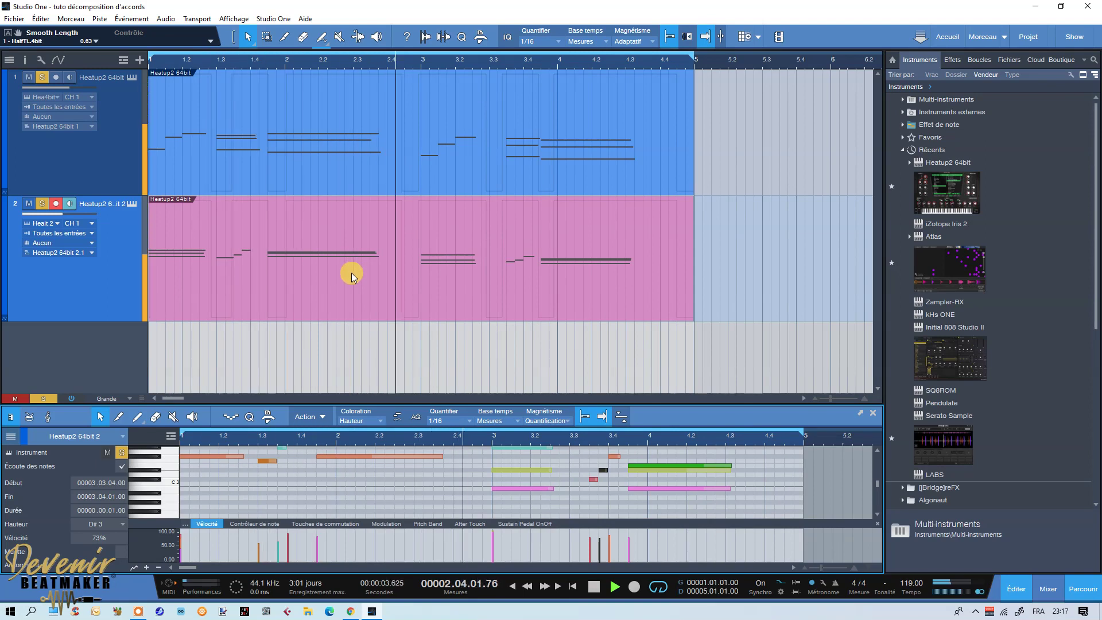
pyautogui.click(595, 586)
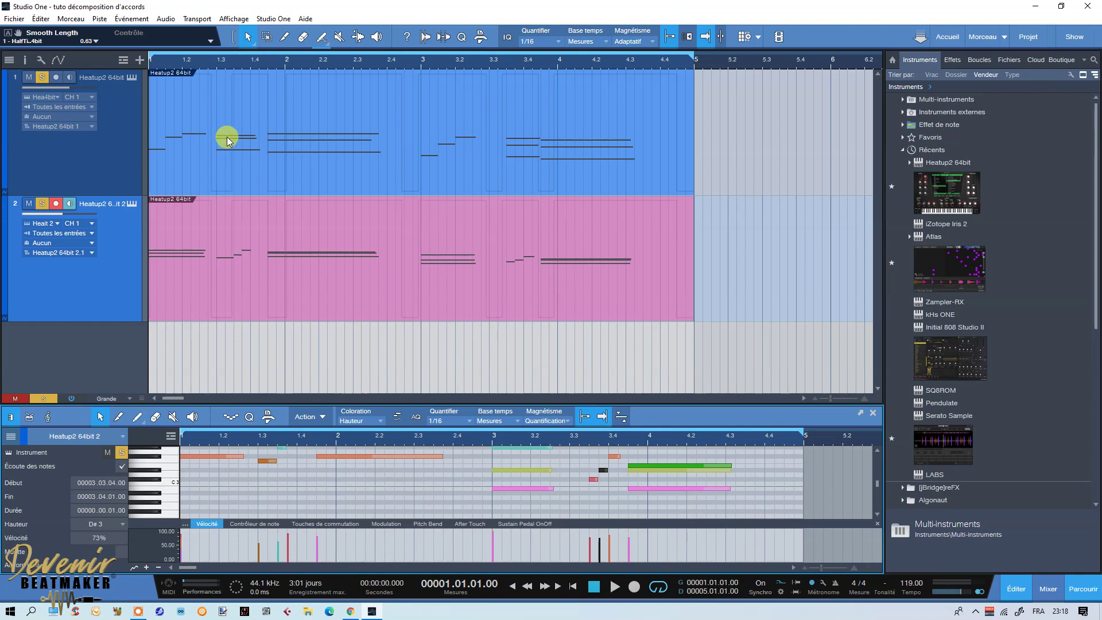
# Step: Split the first track's part at 1.3 and 1.4.3, and the second track's part at 1.4.3
pyautogui.click(284, 44)
pyautogui.moveTo(217, 109)
pyautogui.mouseDown()
pyautogui.moveTo(257, 134)
pyautogui.moveTo(226, 132)
pyautogui.moveTo(234, 221)
pyautogui.moveTo(276, 224)
pyautogui.moveTo(263, 239)
pyautogui.moveTo(348, 248)
pyautogui.mouseUp()
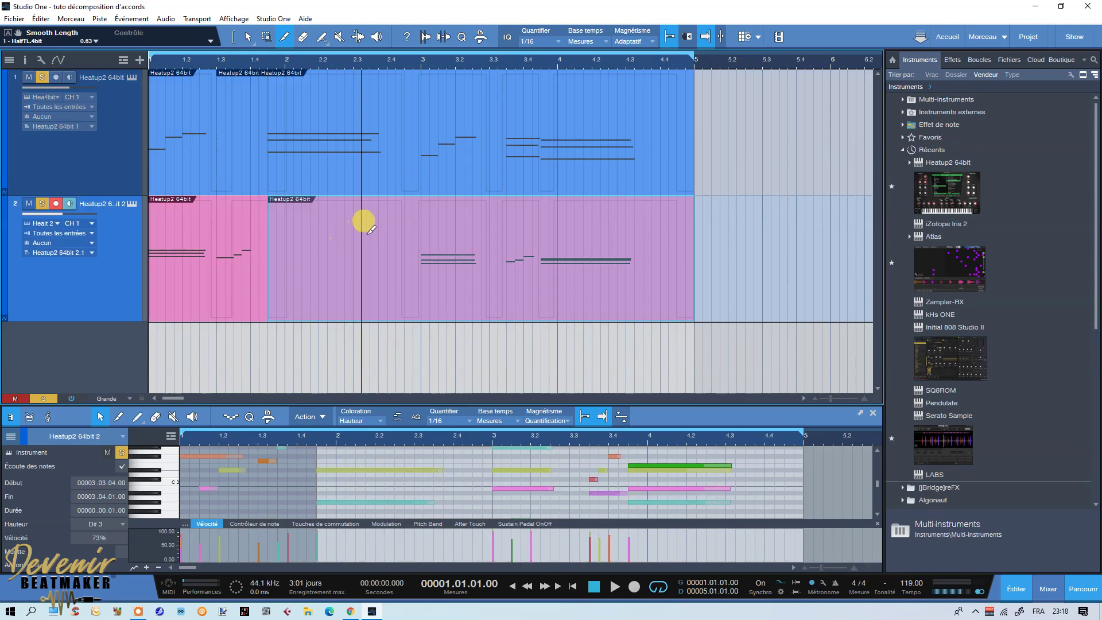